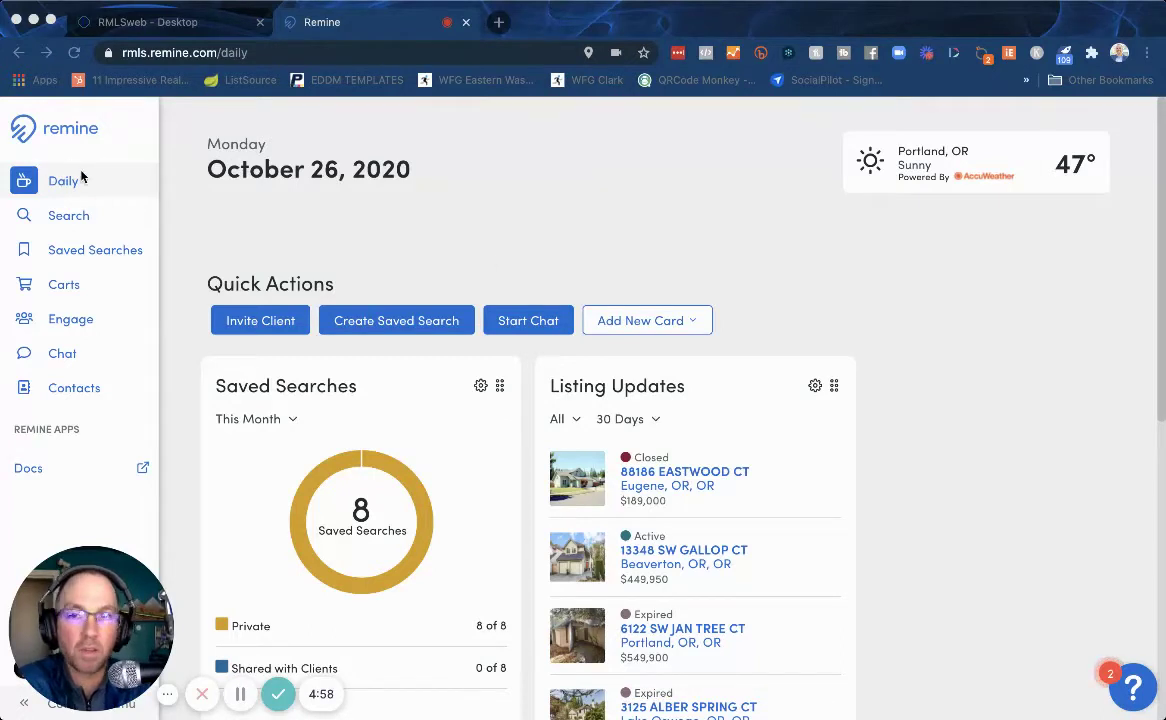
- Open the property search map, clear all earlier filters, and focus the address search box
left_click(68, 220)
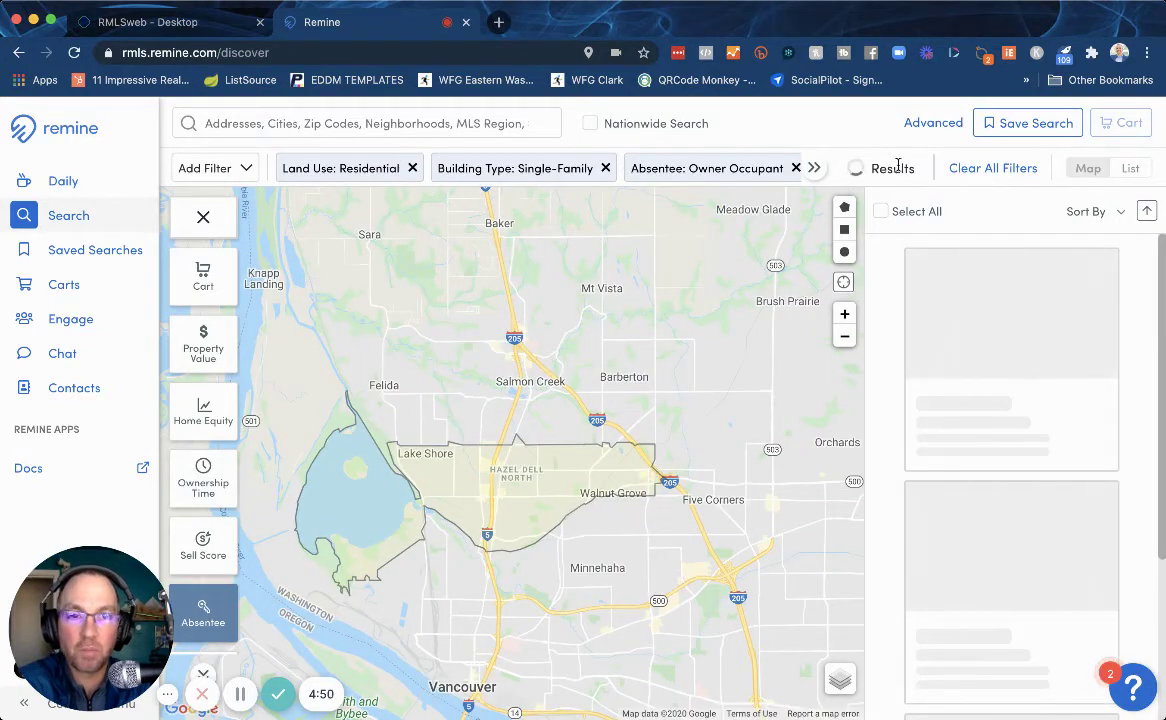
left_click(990, 168)
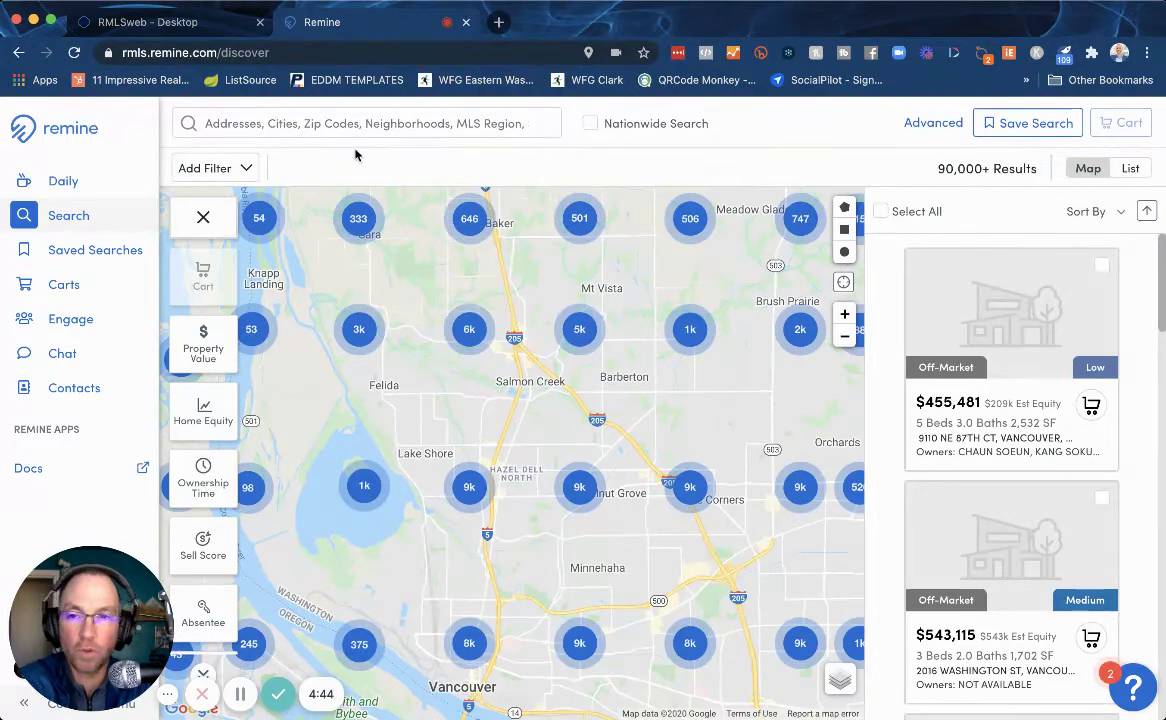
left_click(281, 124)
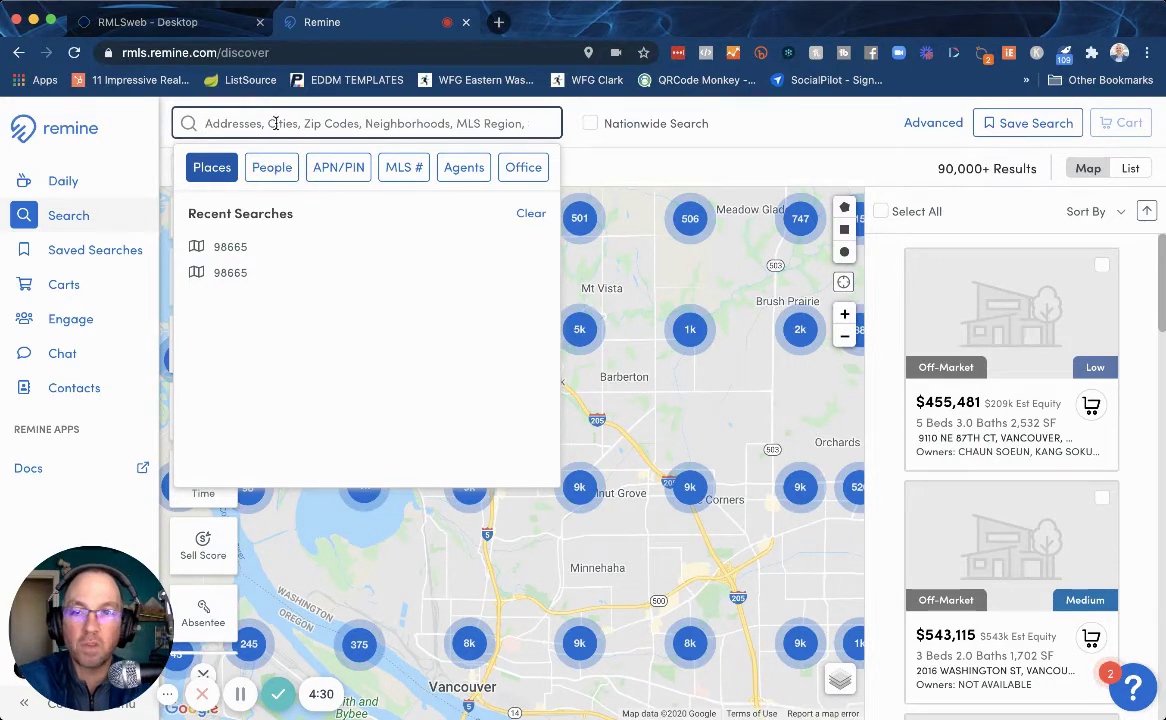
- Reuse the recent 98665 search to filter the map to ZIP code 98665 (9,727 results)
left_click(240, 254)
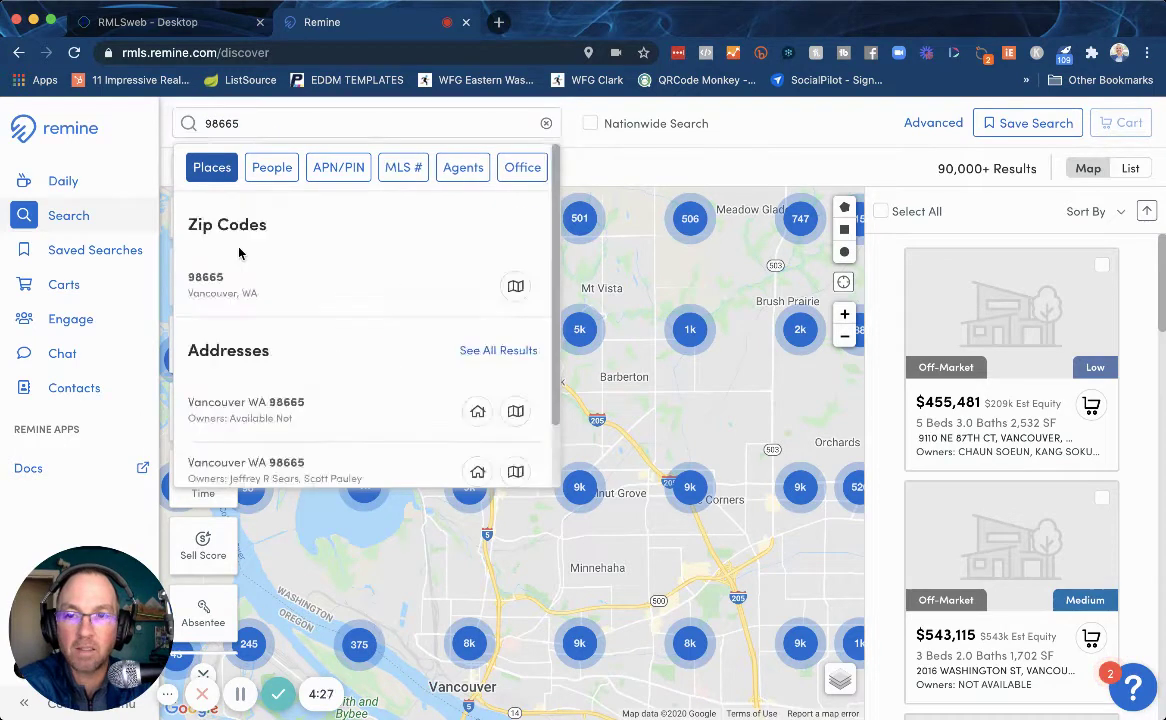
left_click(516, 287)
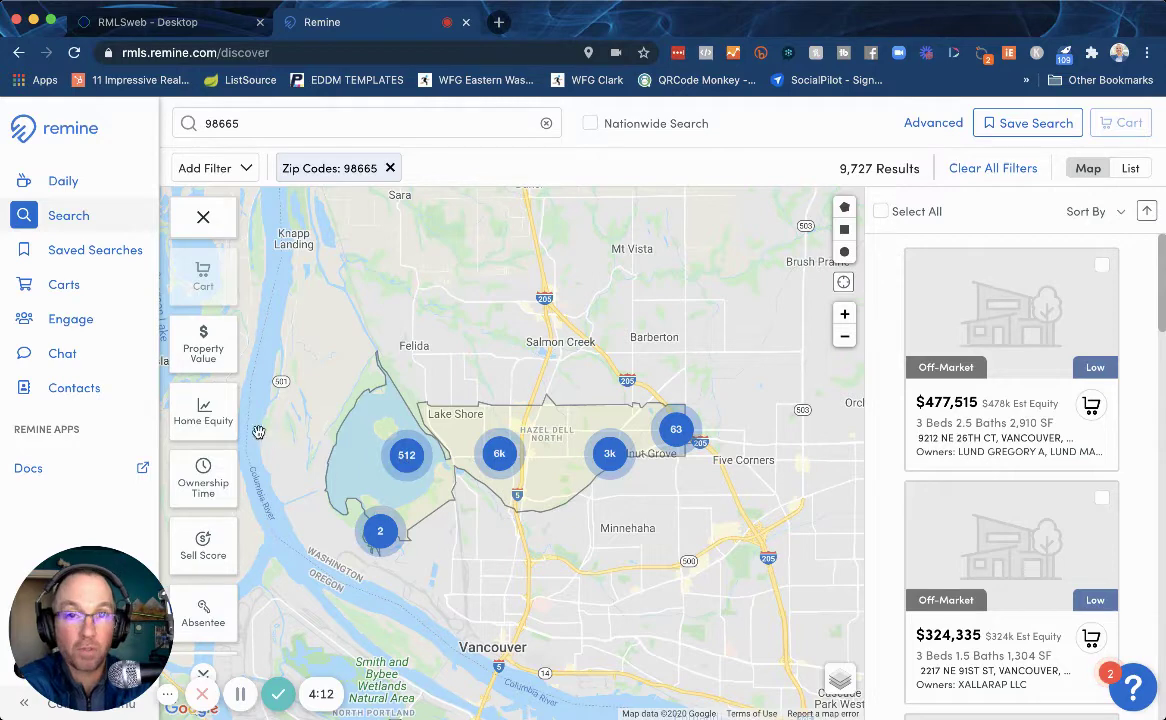
- Apply the Building Type filter set to Single-Family
scroll(200, 490, "down", 3)
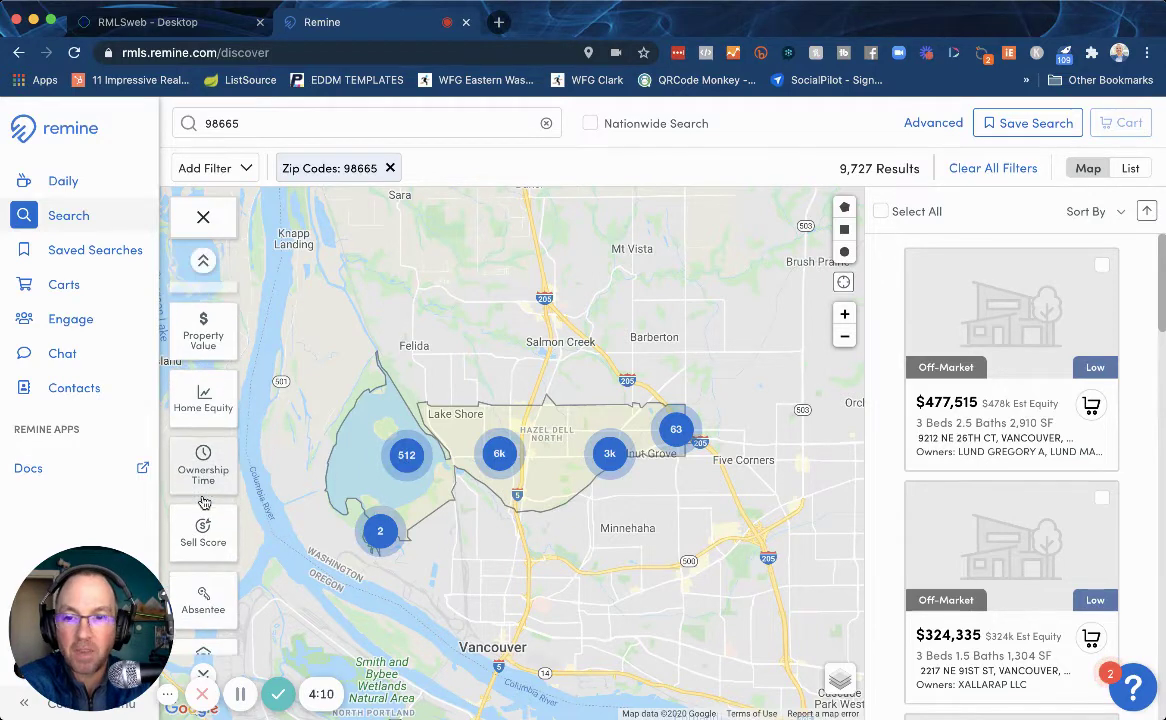
scroll(204, 480, "down", 2)
scroll(206, 360, "up", 5)
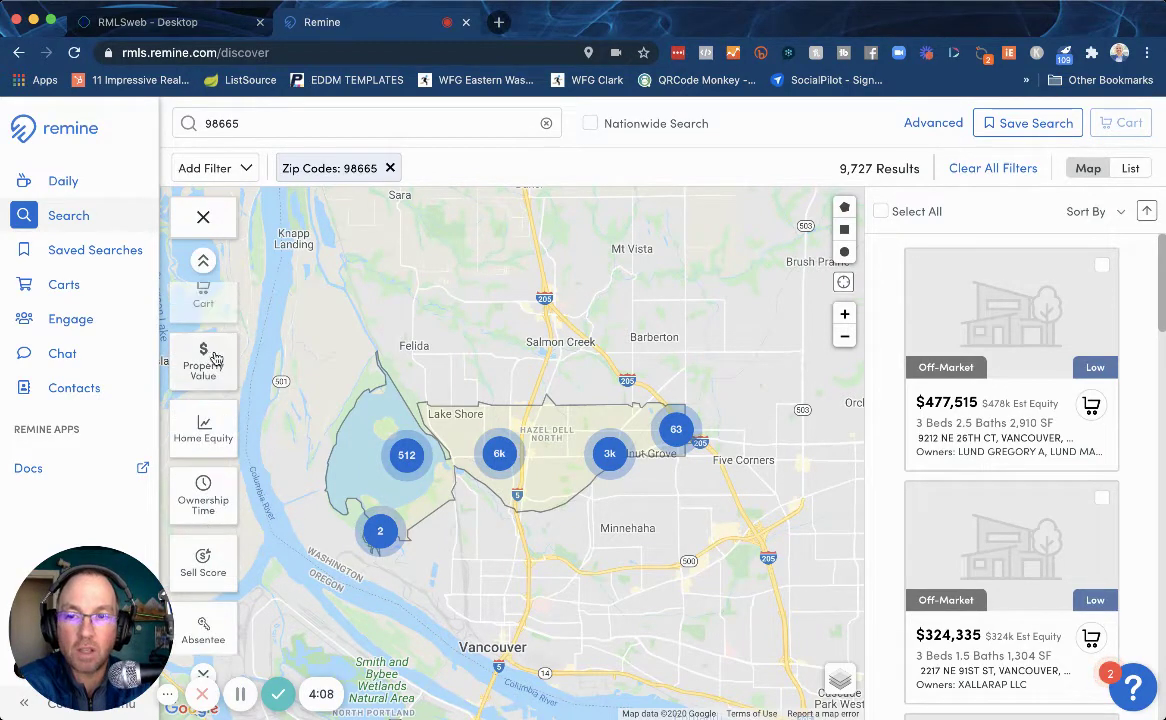
scroll(206, 360, "down", 3)
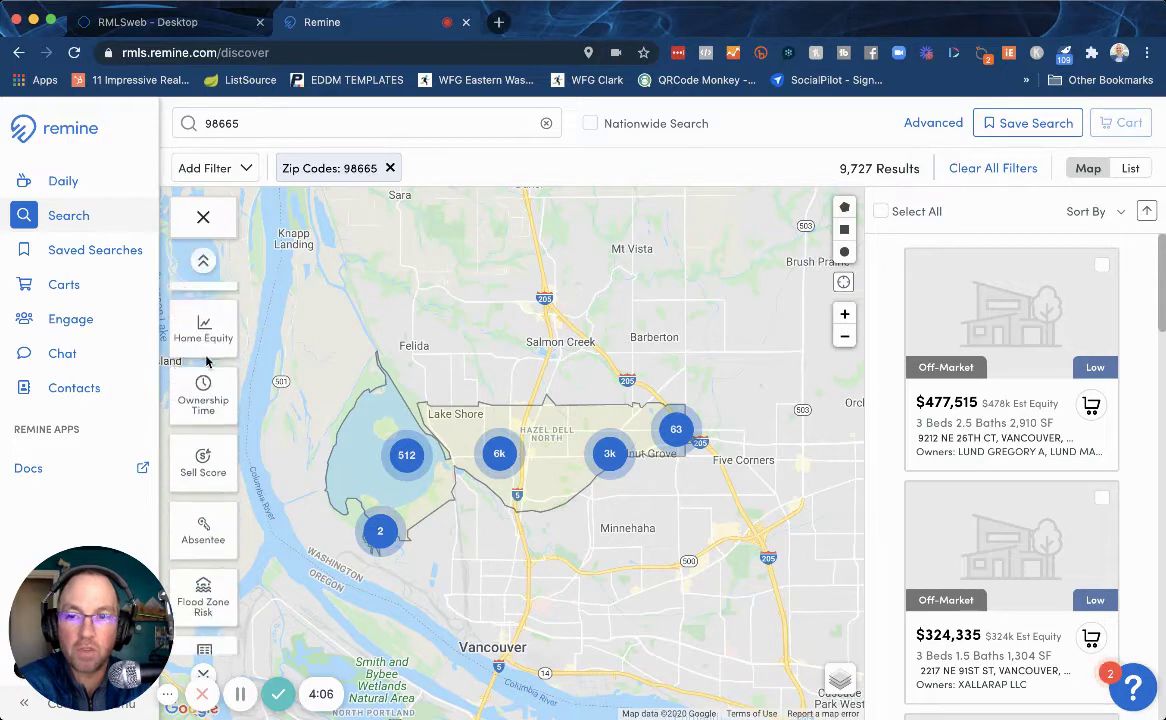
scroll(207, 362, "up", 2)
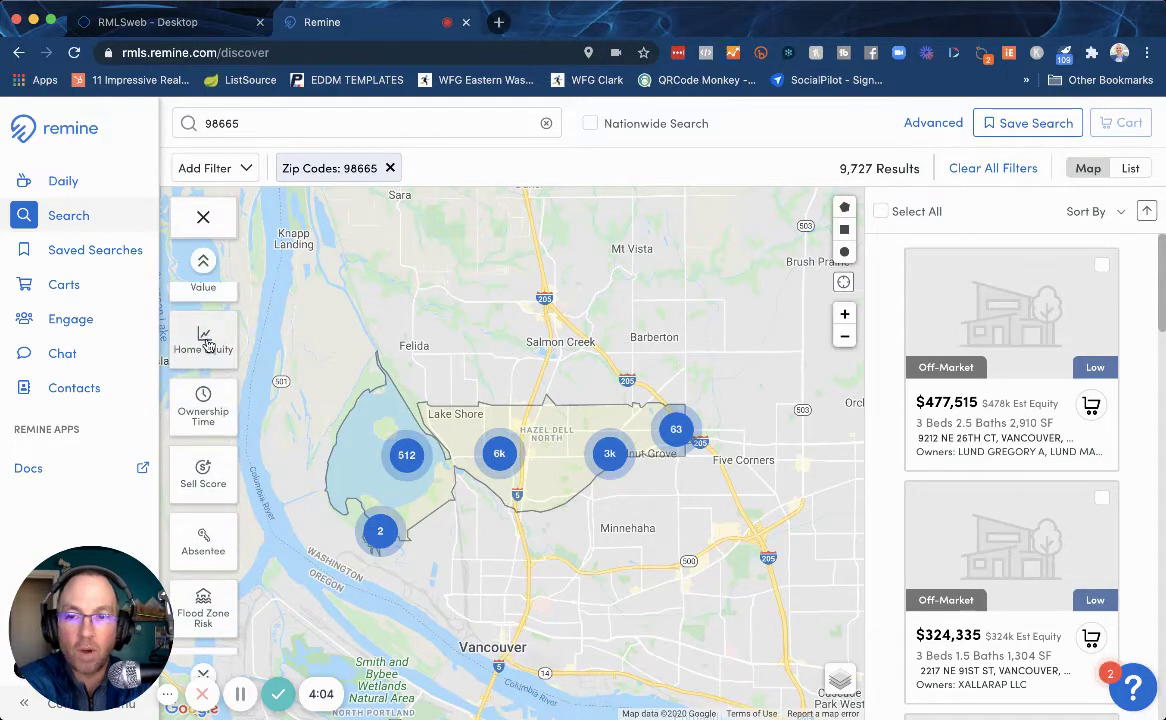
scroll(206, 392, "down", 1)
scroll(206, 392, "down", 2)
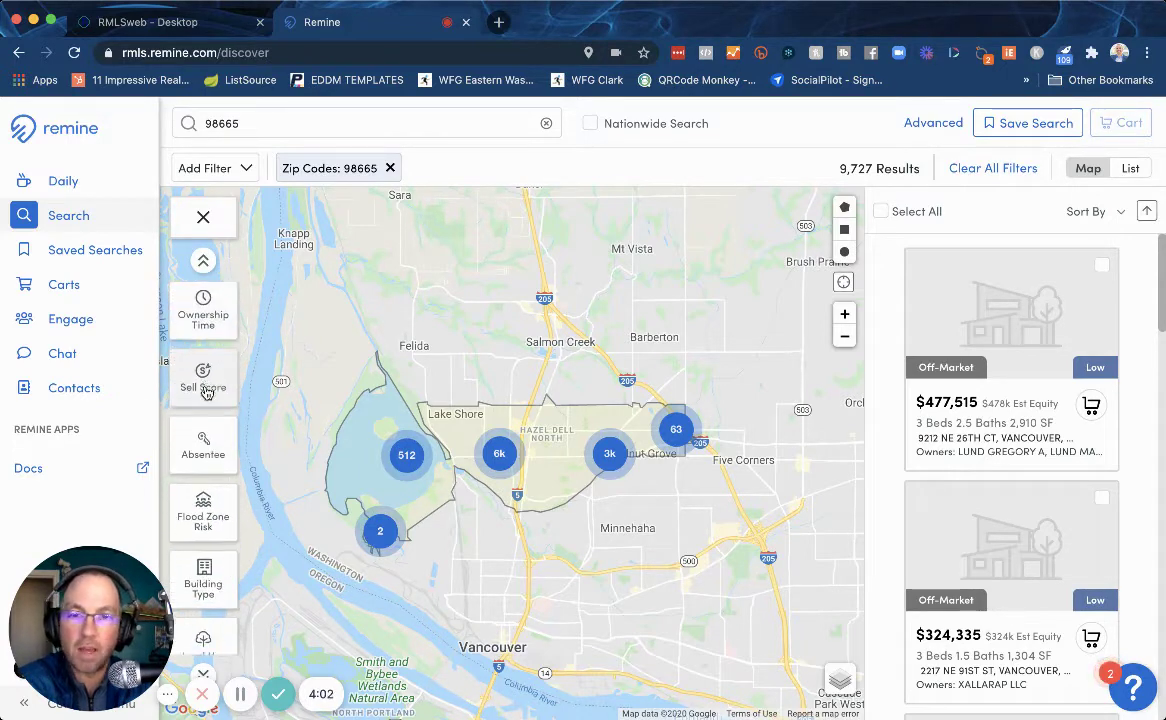
scroll(206, 392, "down", 3)
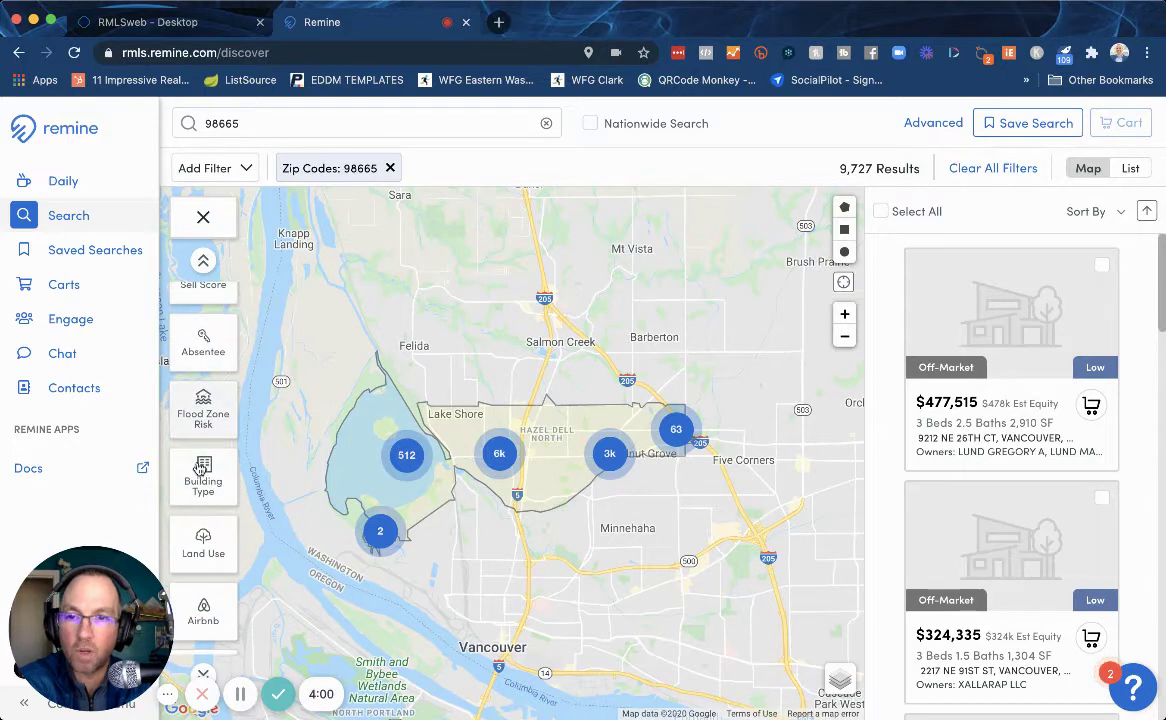
left_click(201, 470)
left_click(269, 245)
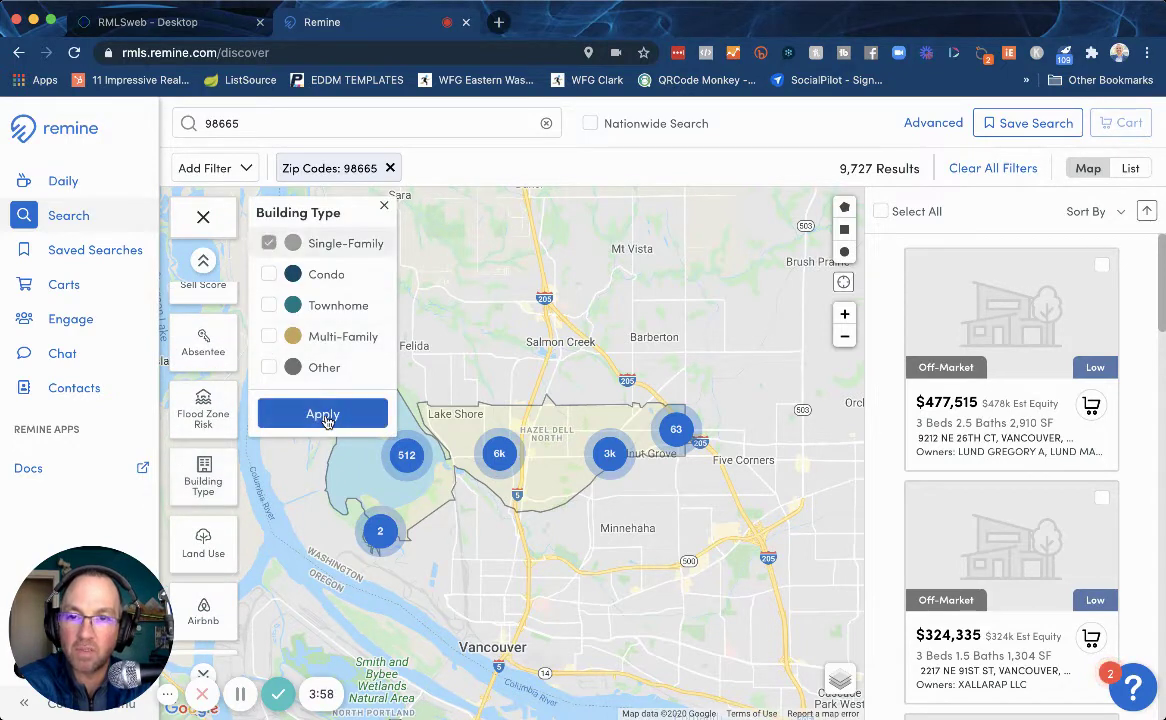
left_click(325, 416)
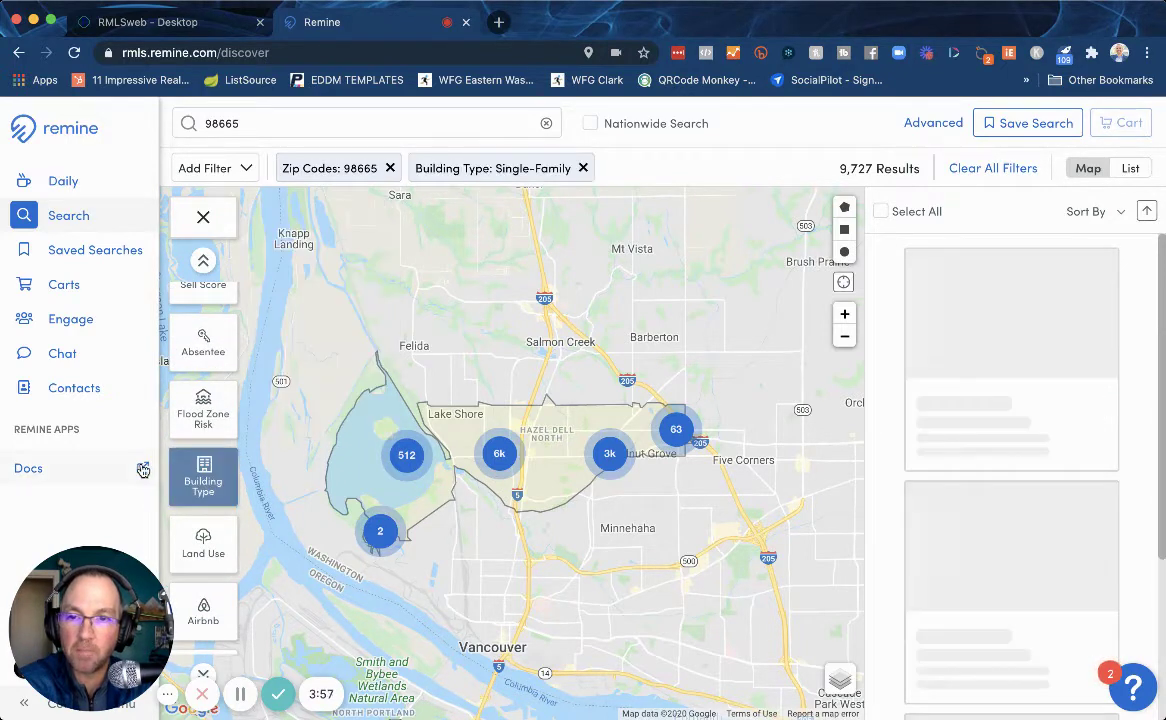
- Filter Land Use to Residential and Absentee to Owner Occupant, leaving 5,716 results
left_click(205, 557)
left_click(285, 243)
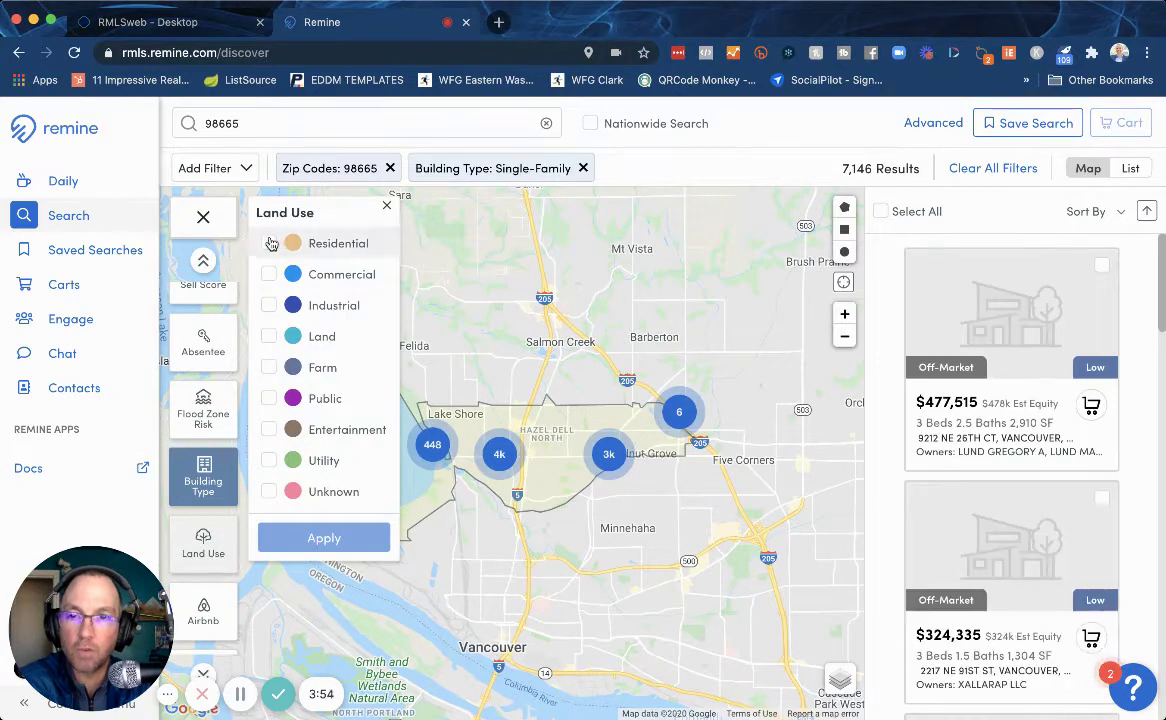
left_click(324, 538)
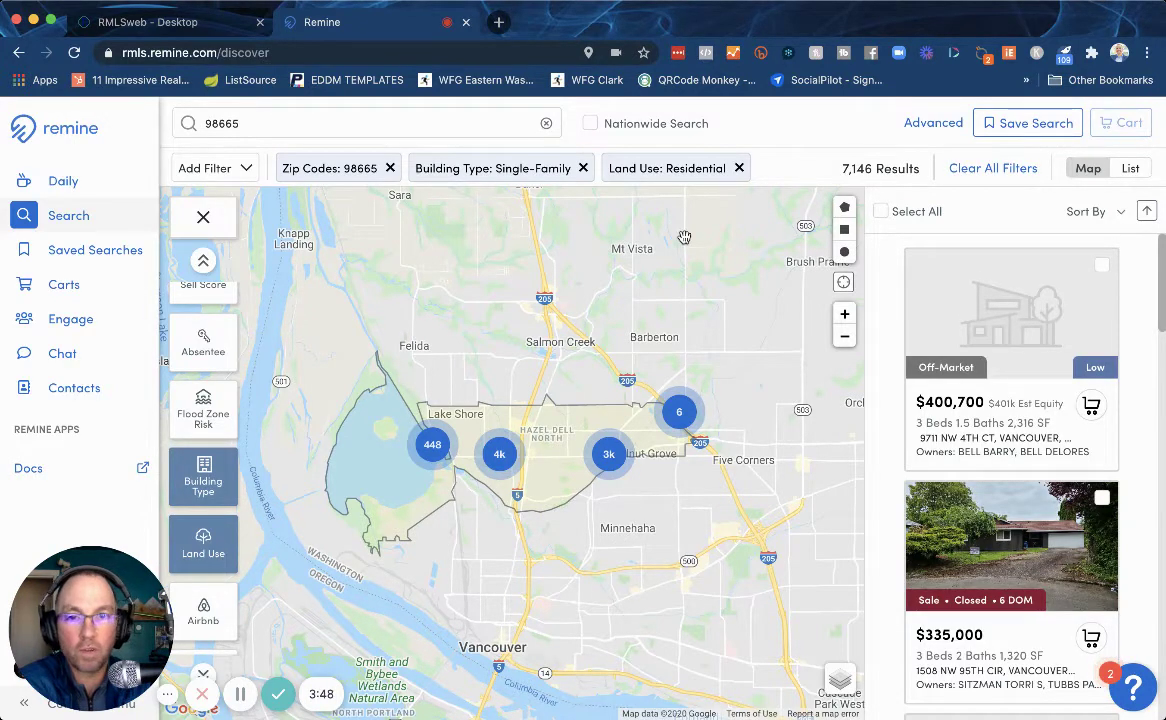
left_click(199, 345)
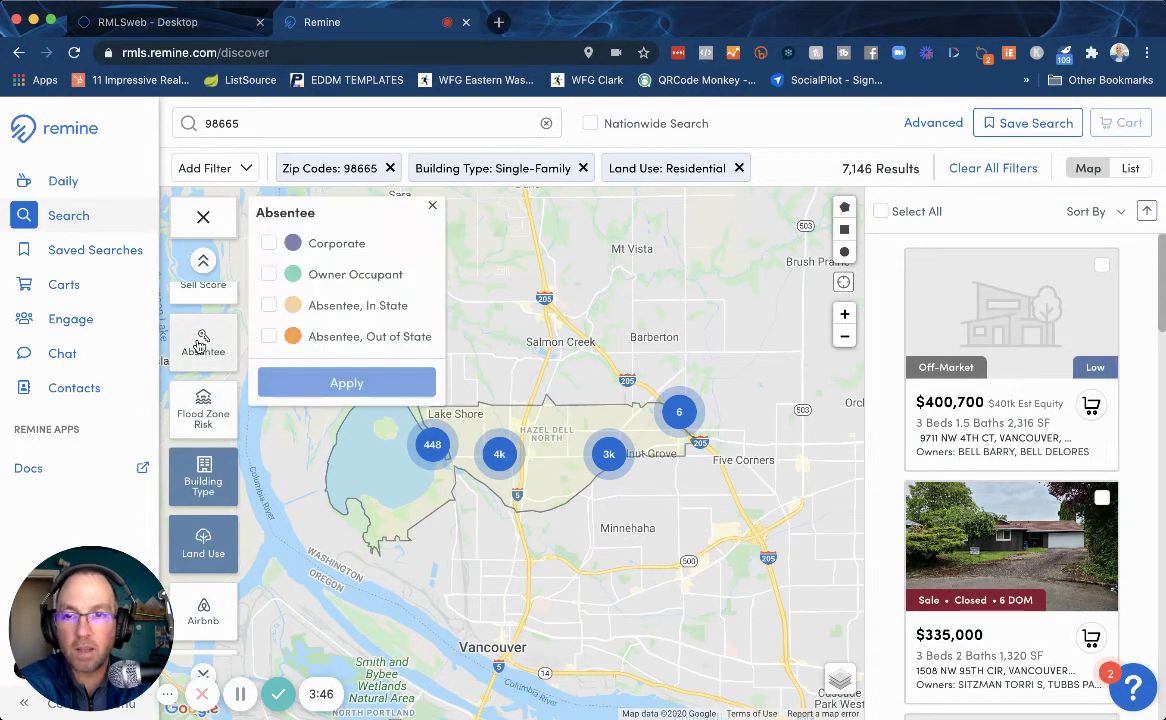
left_click(268, 274)
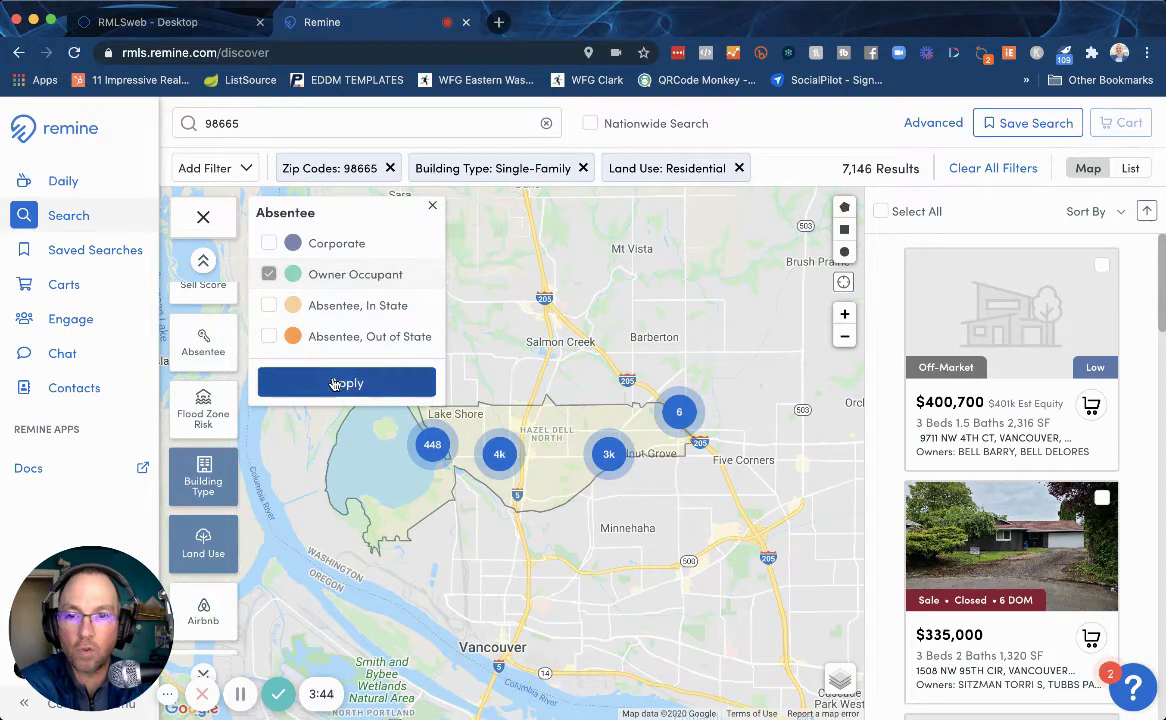
left_click(336, 384)
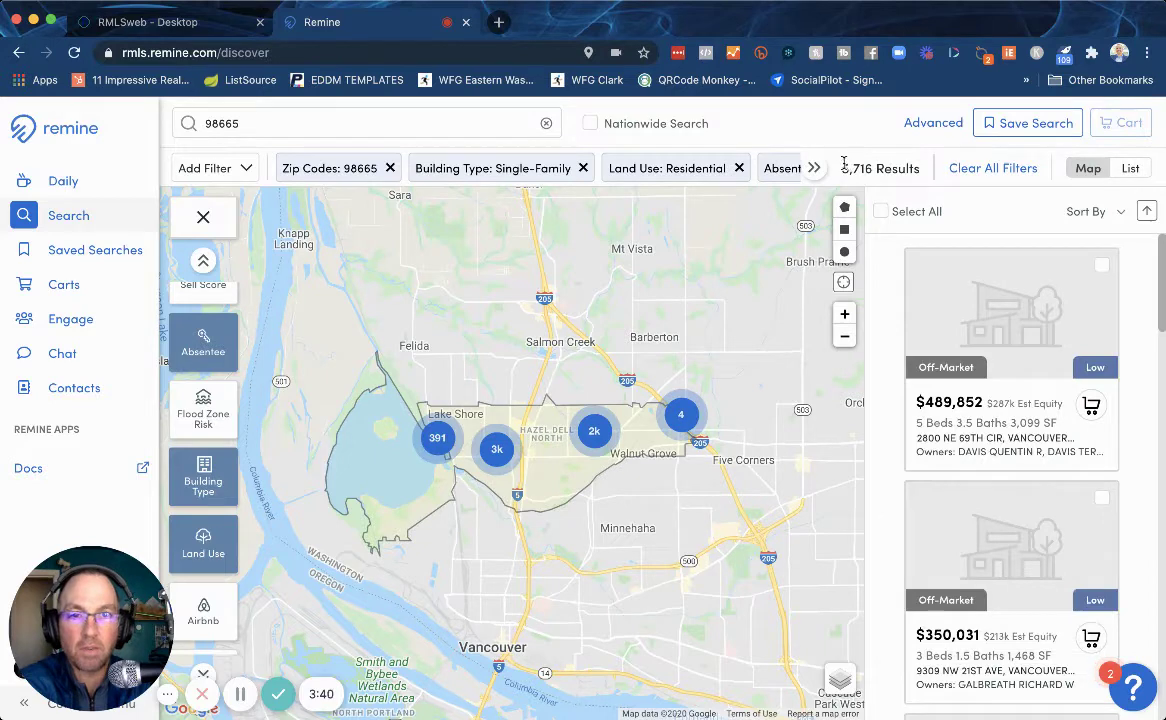
scroll(203, 420, "up", 5)
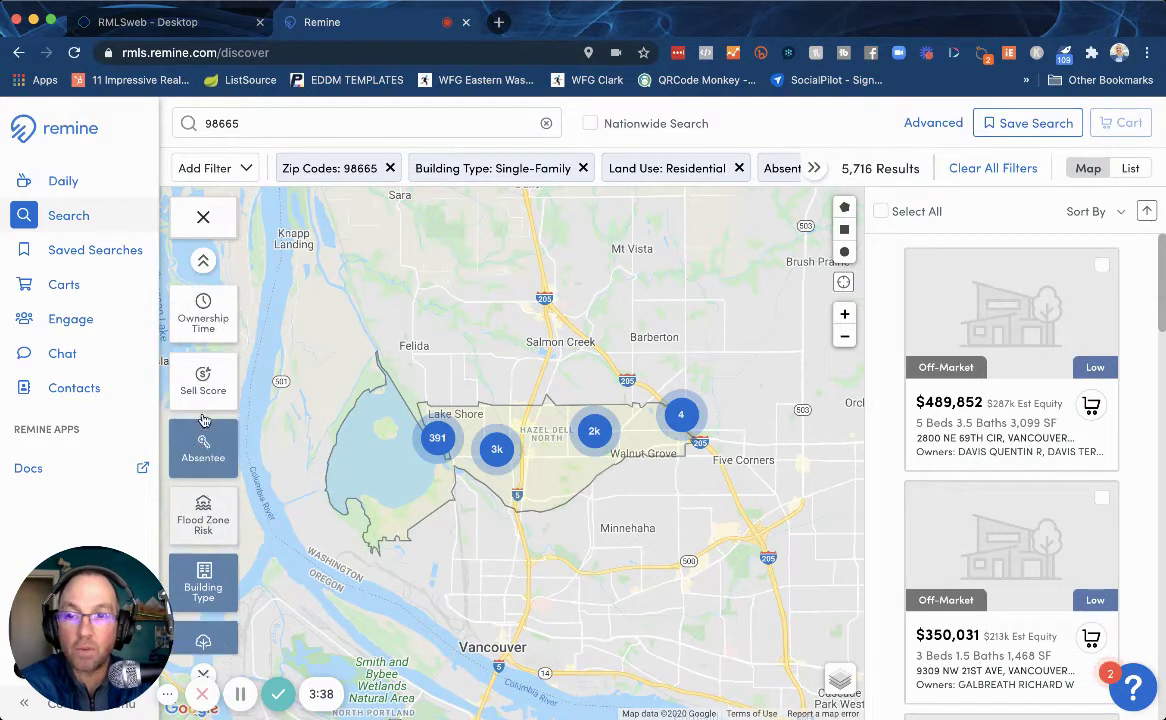
- Set a minimum home equity of 250000, narrowing the results to 2,431 properties
left_click(204, 398)
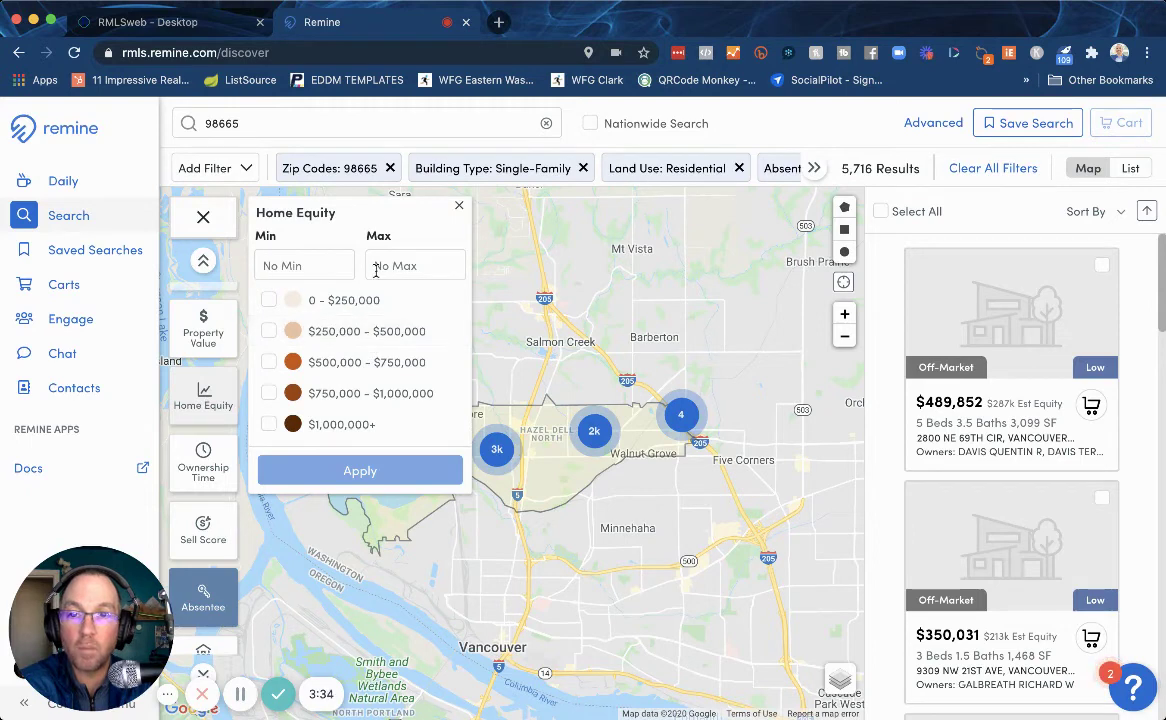
left_click(296, 266)
type("2")
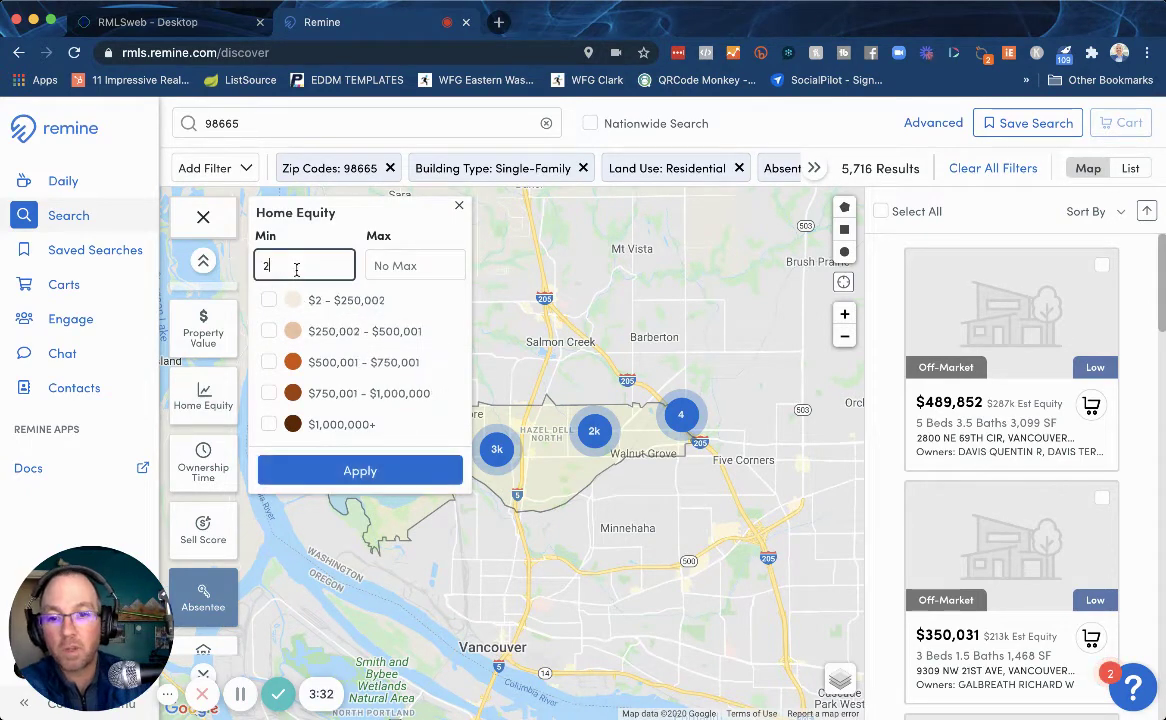
type("50000")
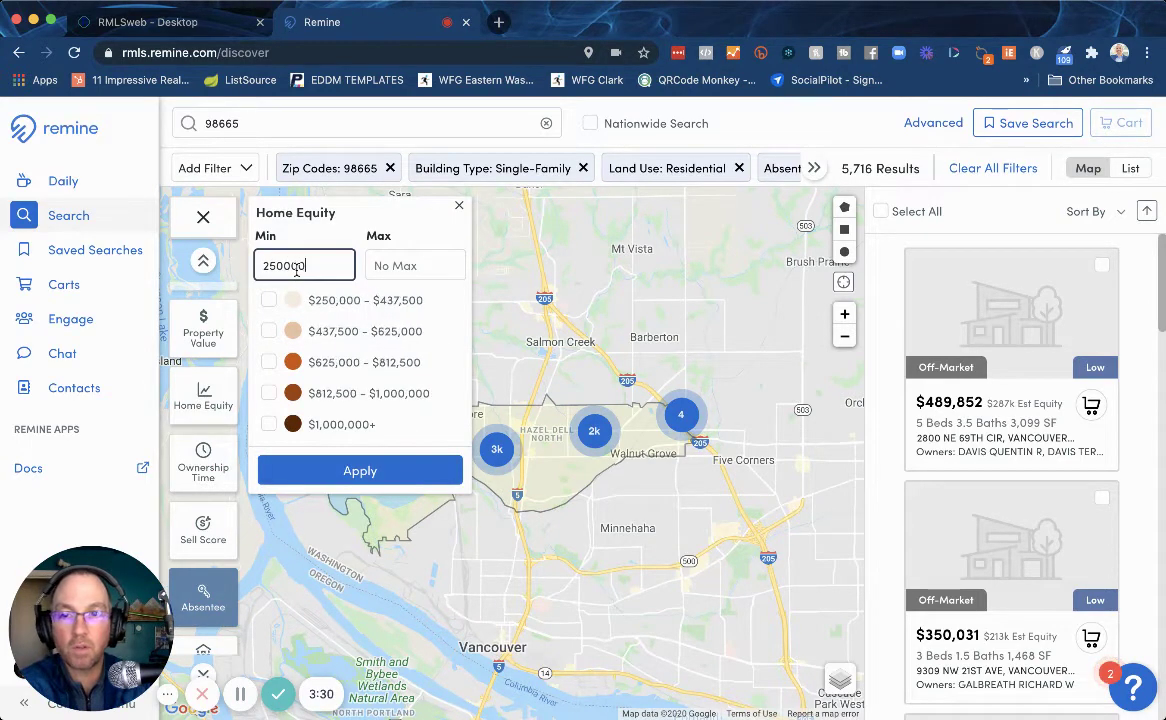
left_click(360, 471)
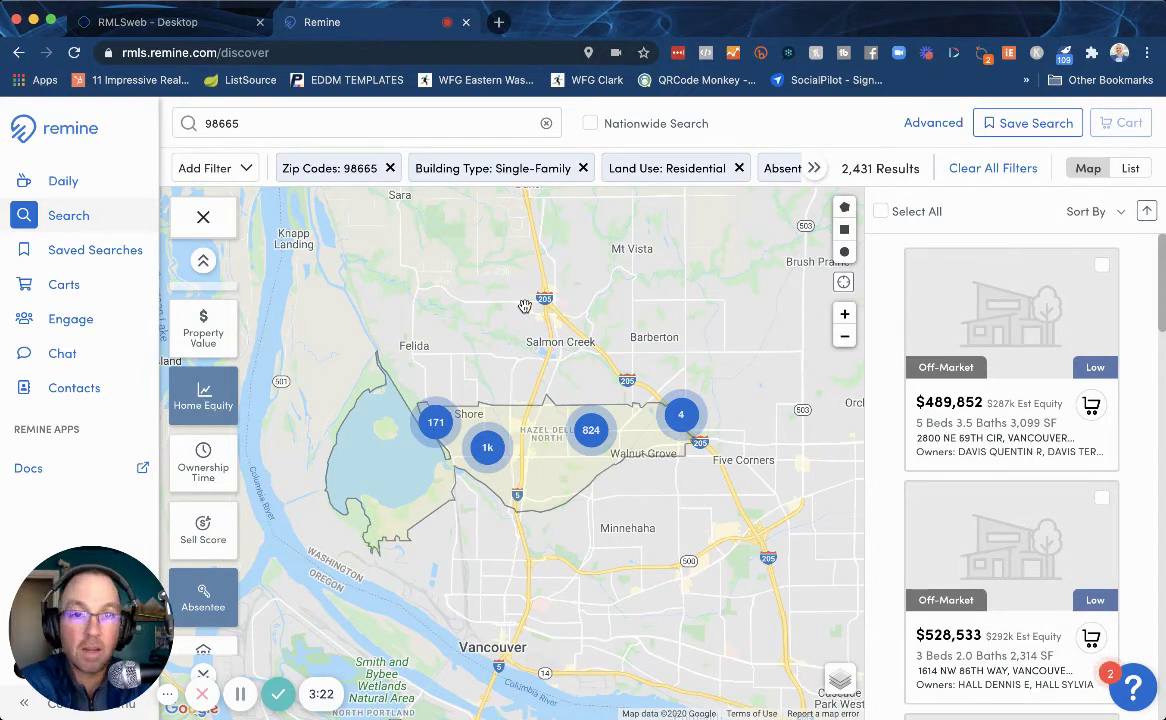
- Select all 2,431 properties and add them to a new cart named '98665_owners_250K Equity'
left_click(881, 213)
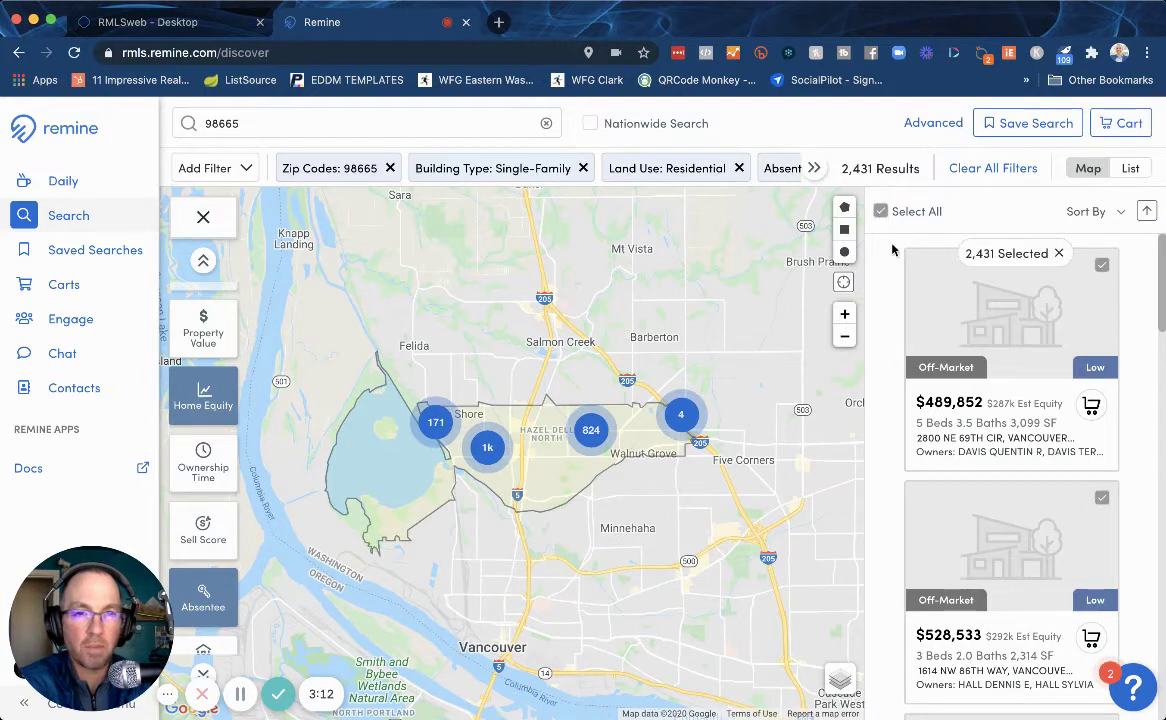
left_click(1122, 125)
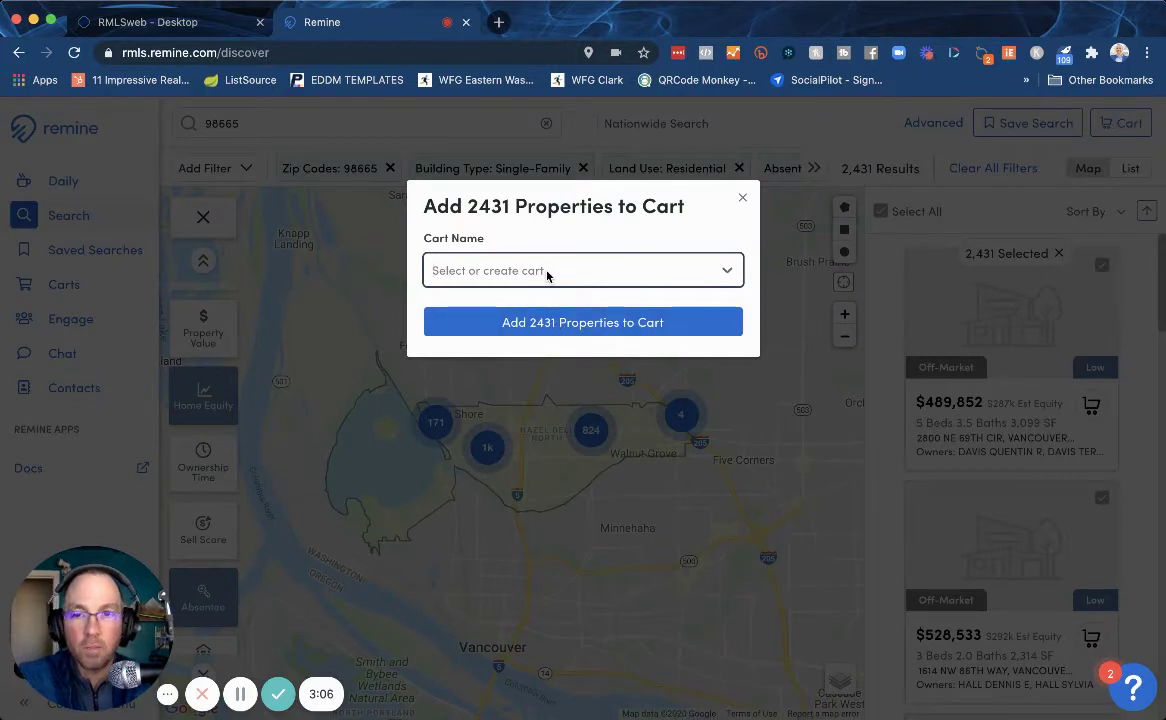
type("98665")
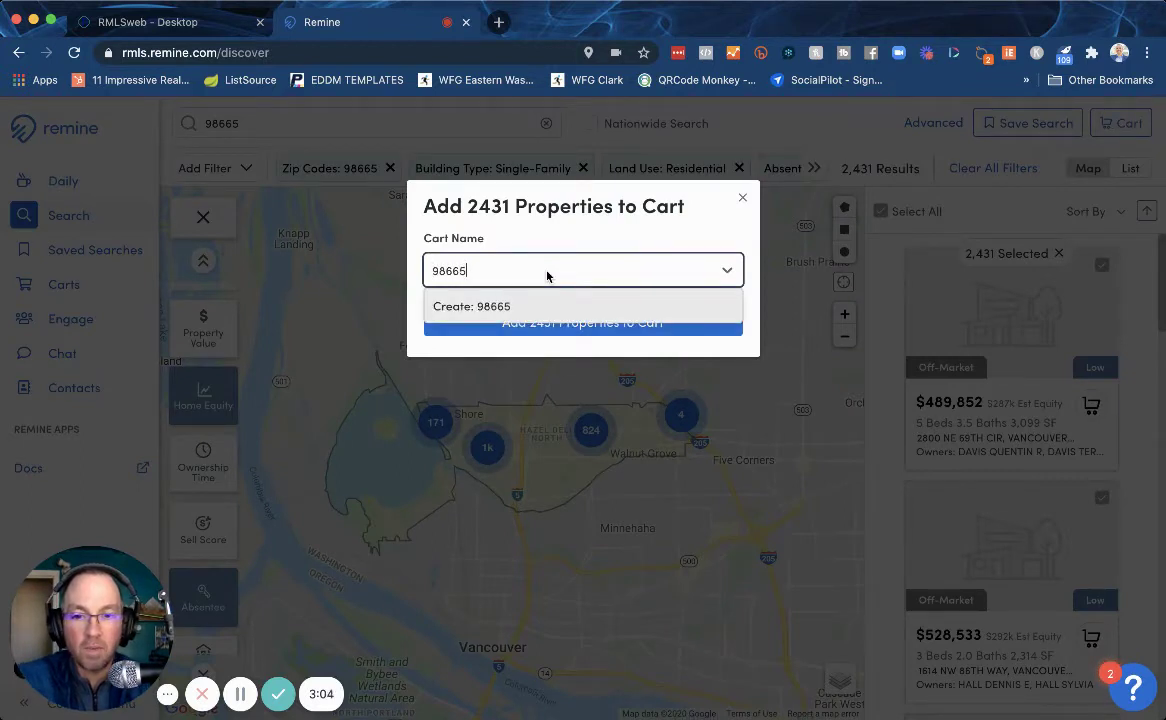
type("_own")
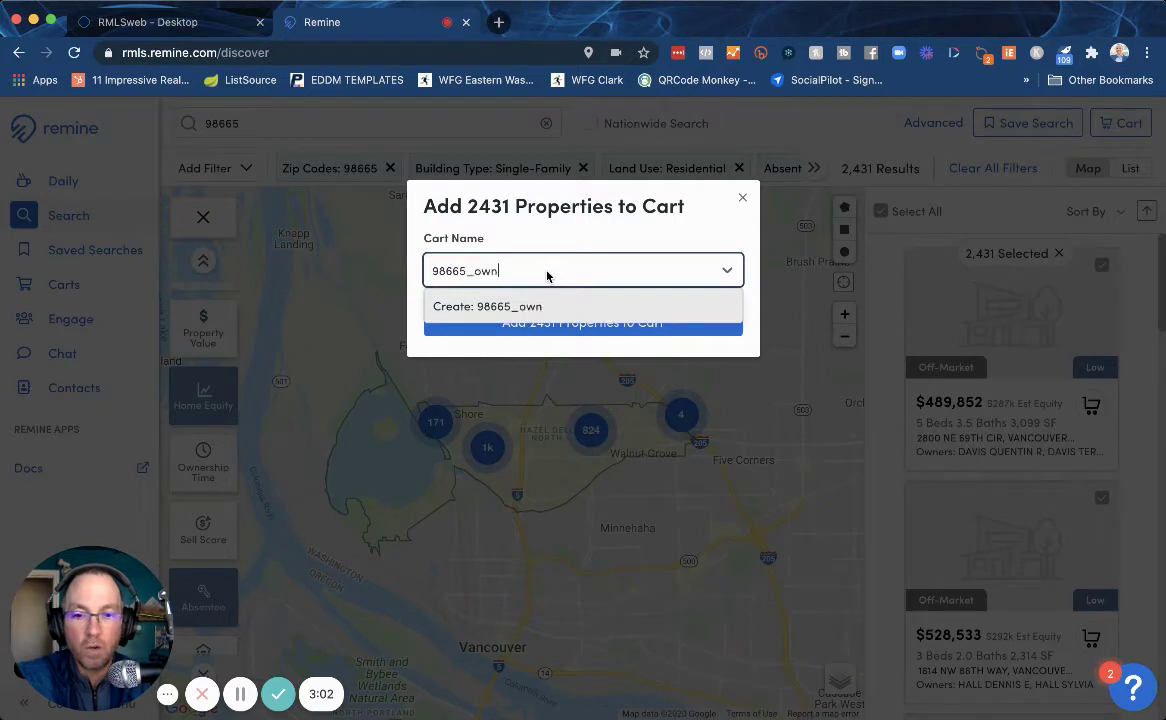
type("ers_")
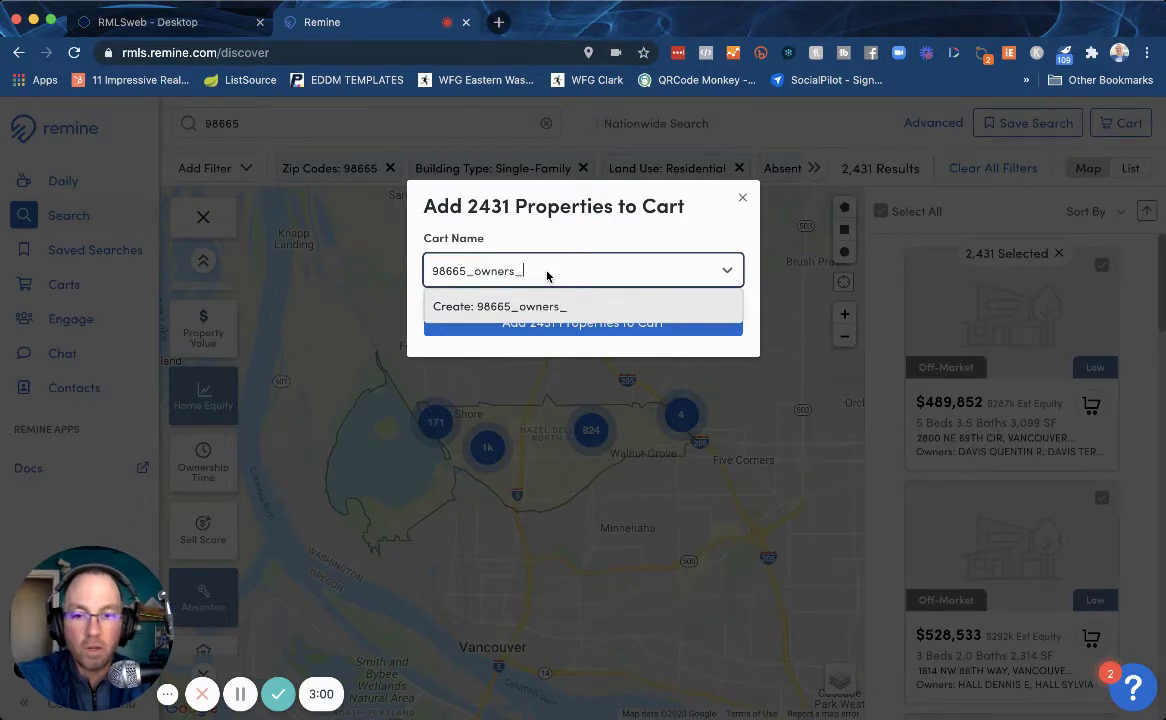
type("250K Equity")
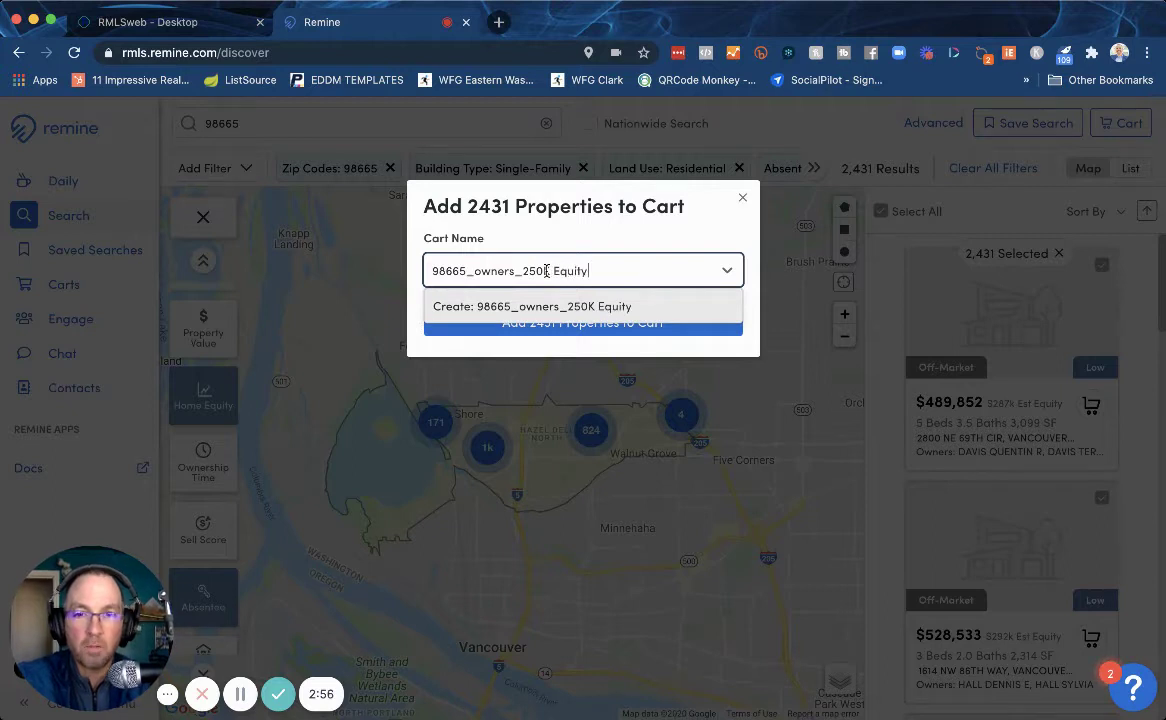
left_click(578, 307)
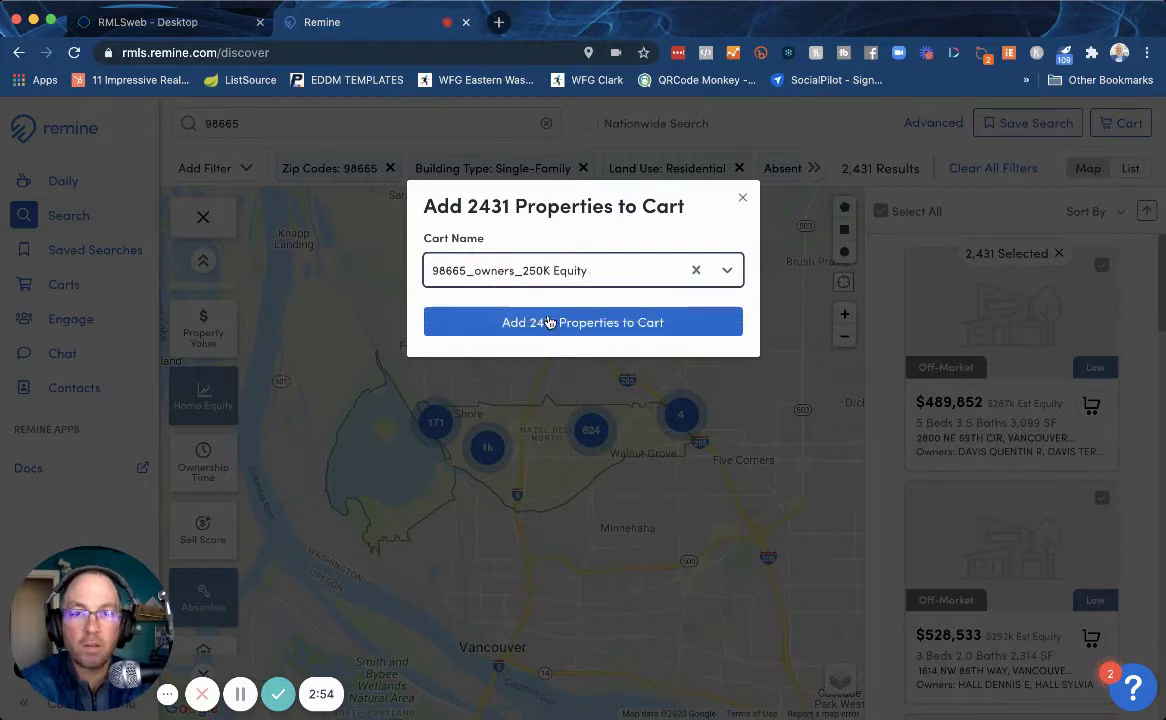
left_click(561, 324)
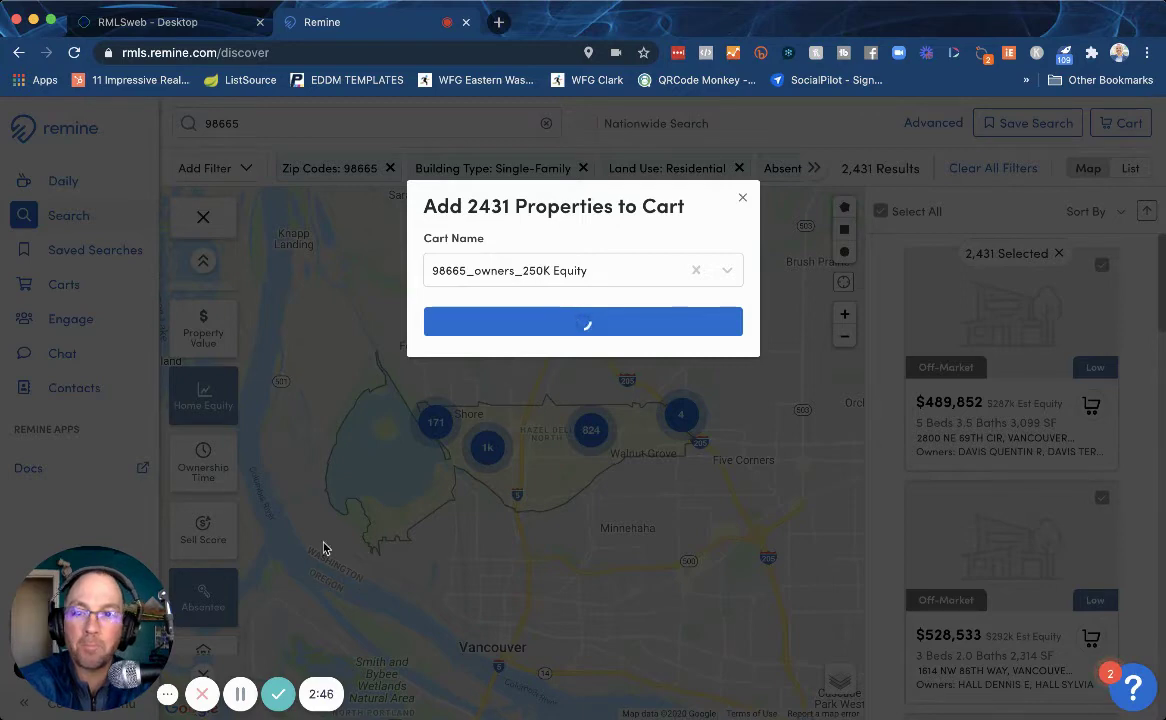
left_click(242, 697)
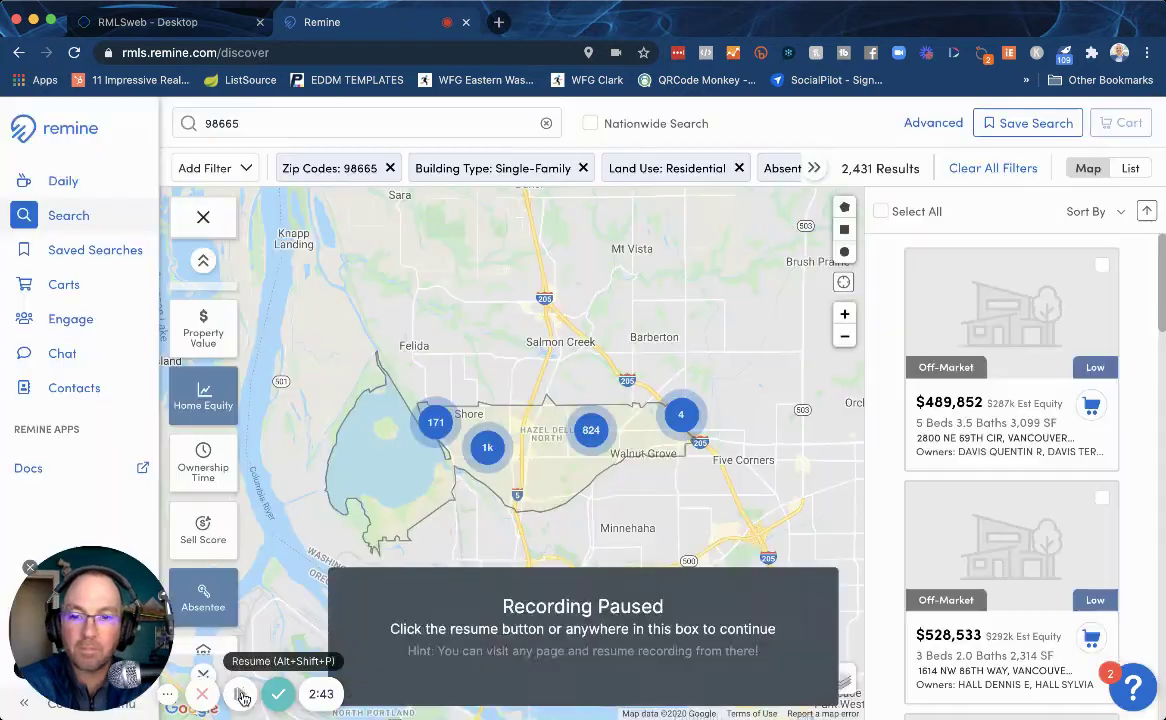
left_click(242, 697)
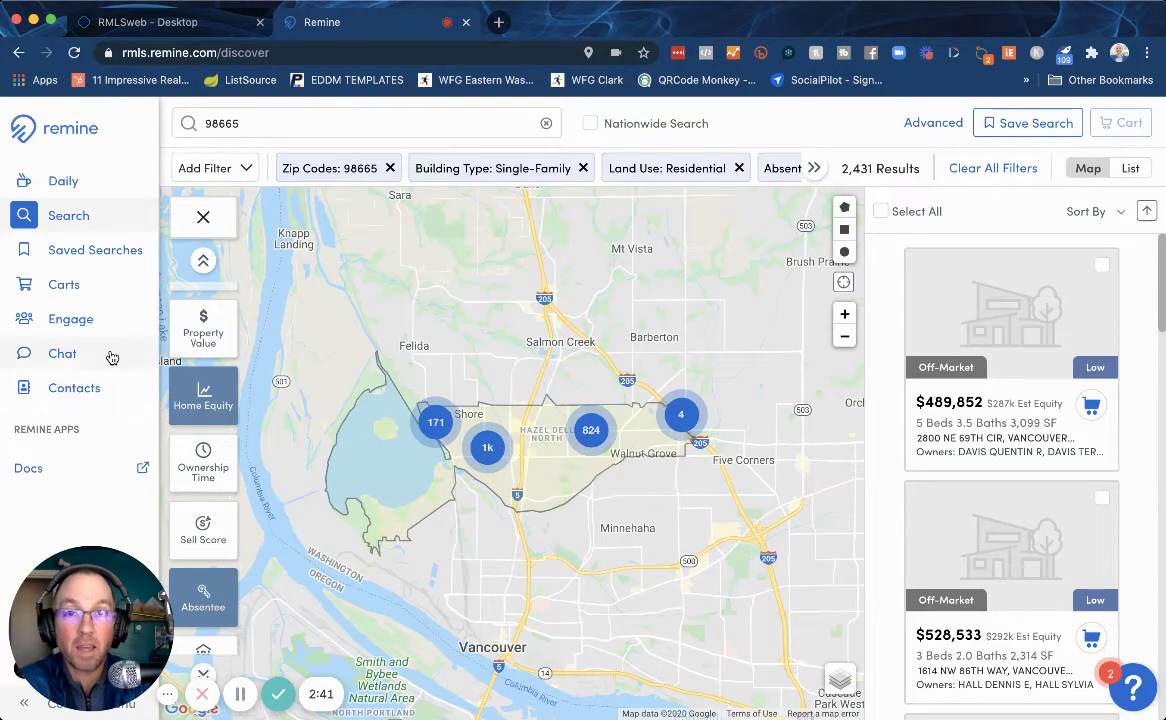
- Export every property in the saved cart as a CSV named '98665_250K' with all columns
left_click(52, 290)
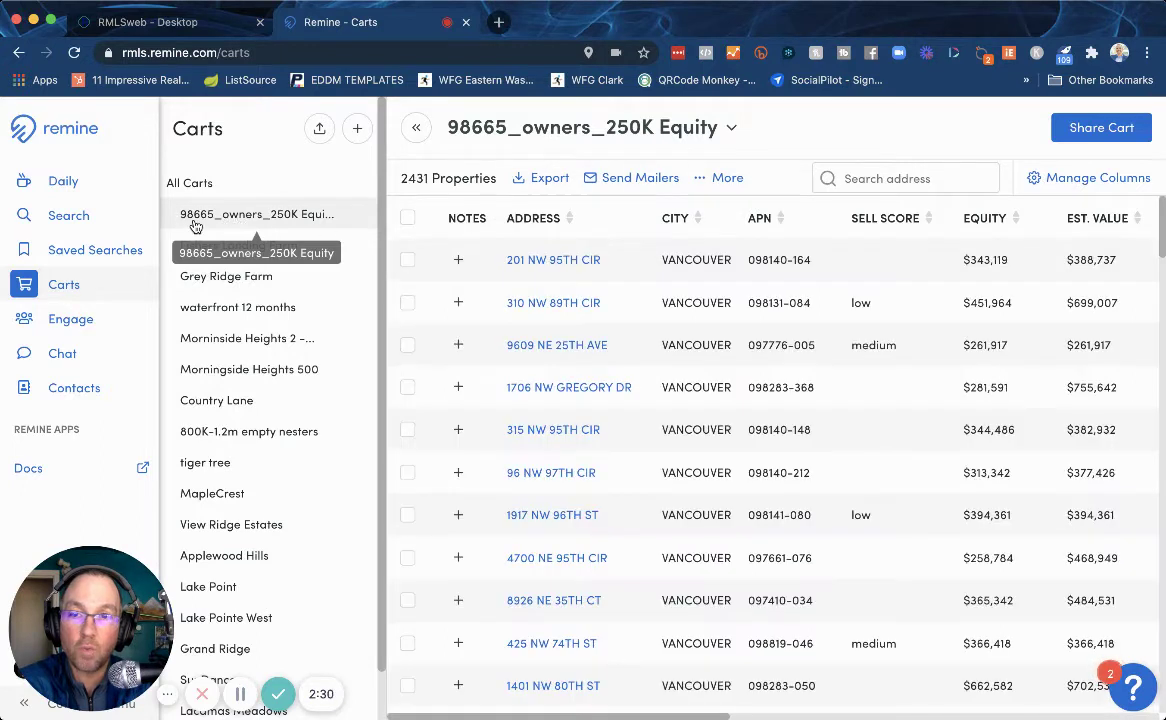
left_click(407, 219)
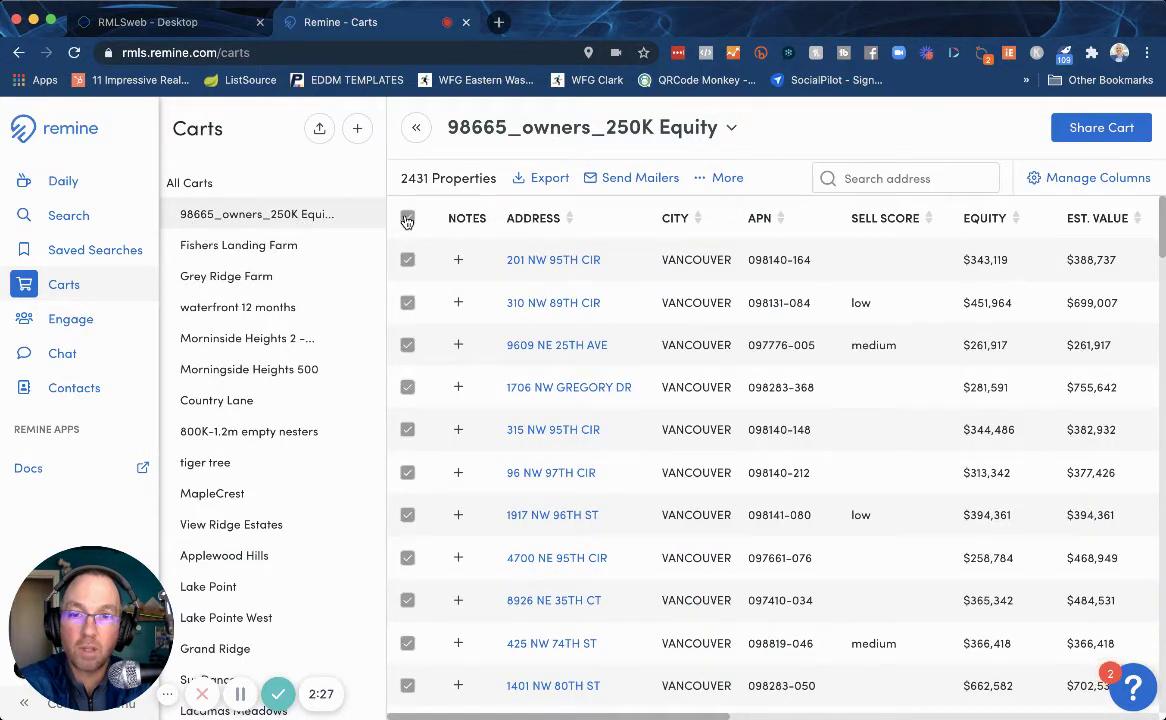
left_click(547, 180)
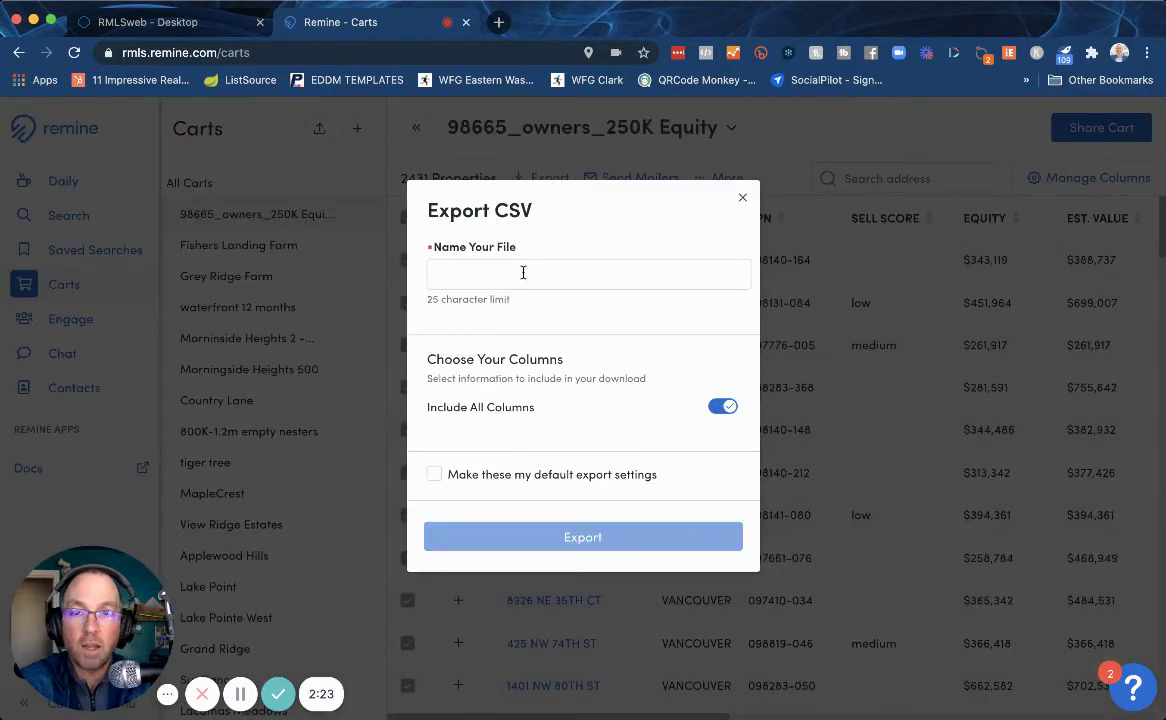
left_click(522, 271)
type("98665_250K")
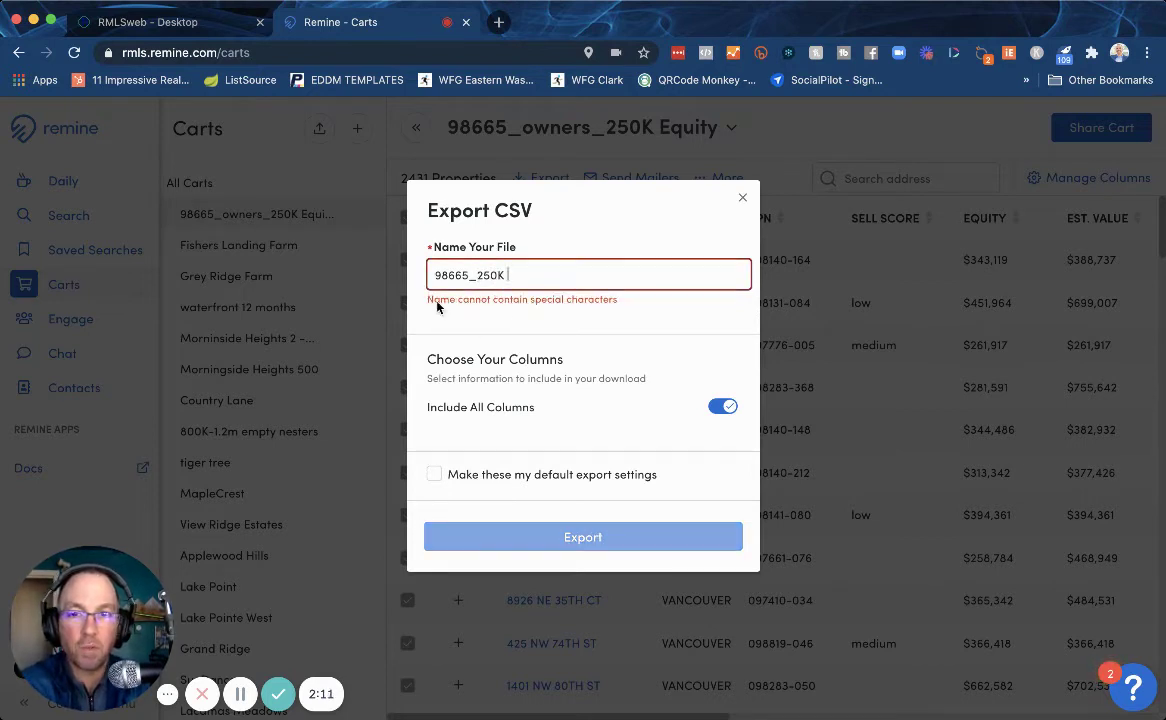
key("BackSpace")
type("K")
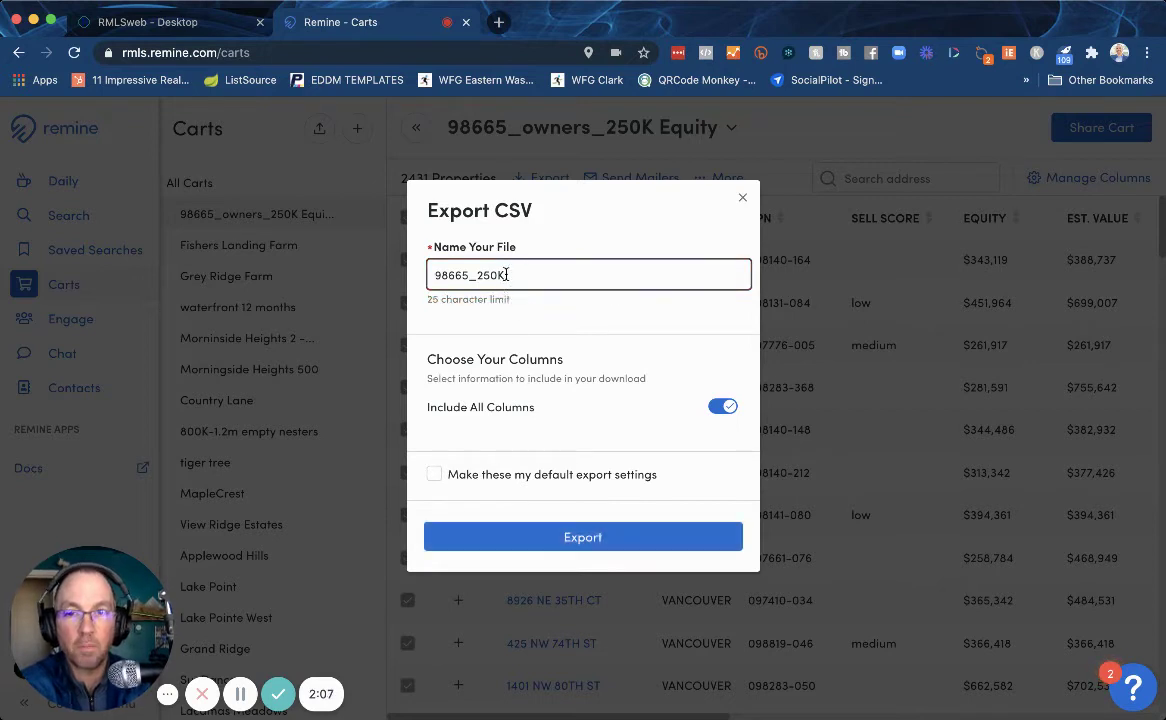
double_click(506, 274)
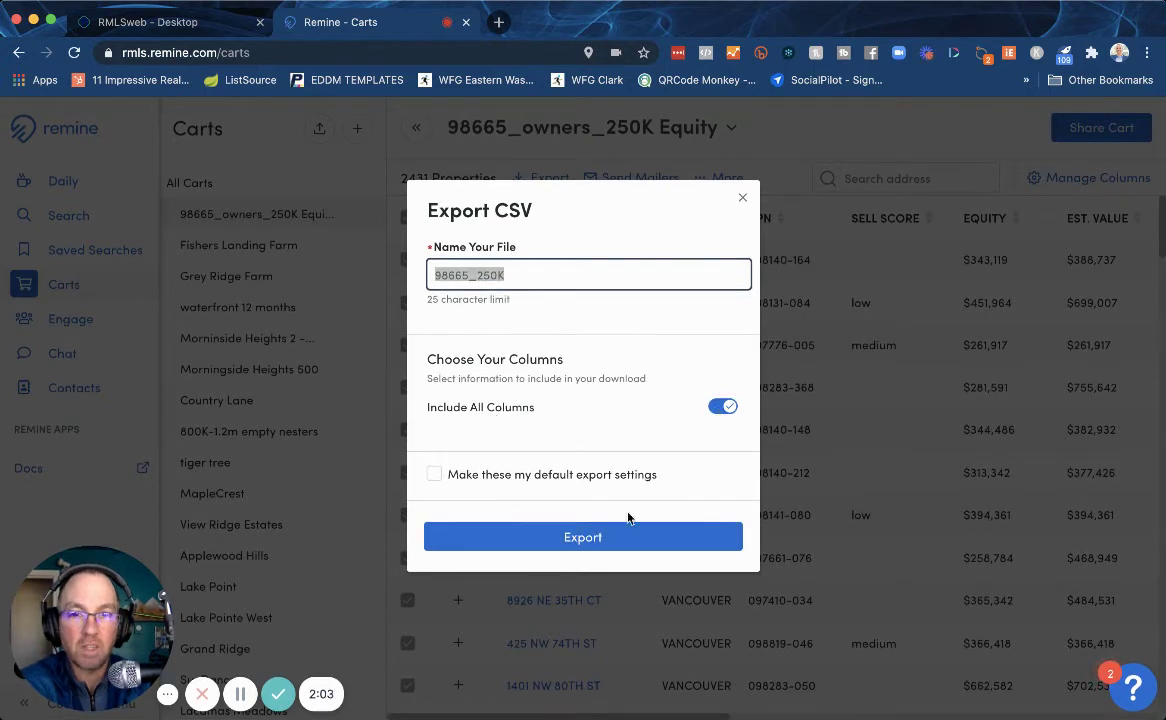
left_click(595, 540)
left_click(595, 540)
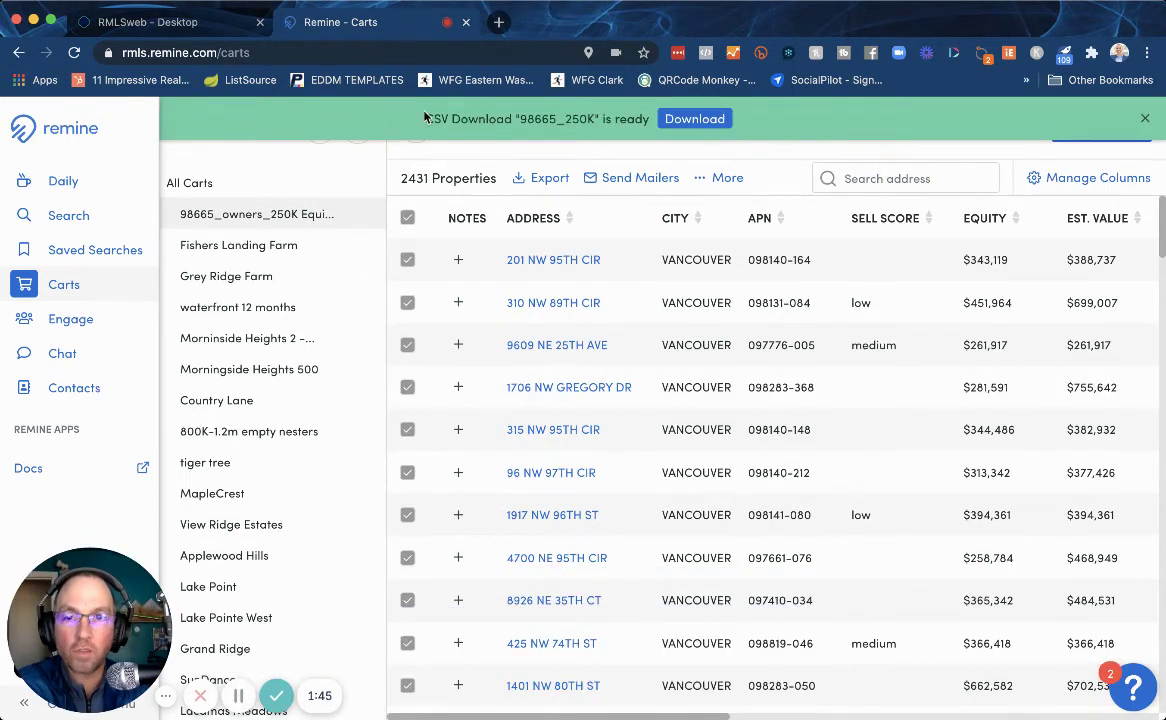
- Download the 98665_250K CSV from the ready banner, then again from the Alerts list
left_click(693, 120)
key("super+w")
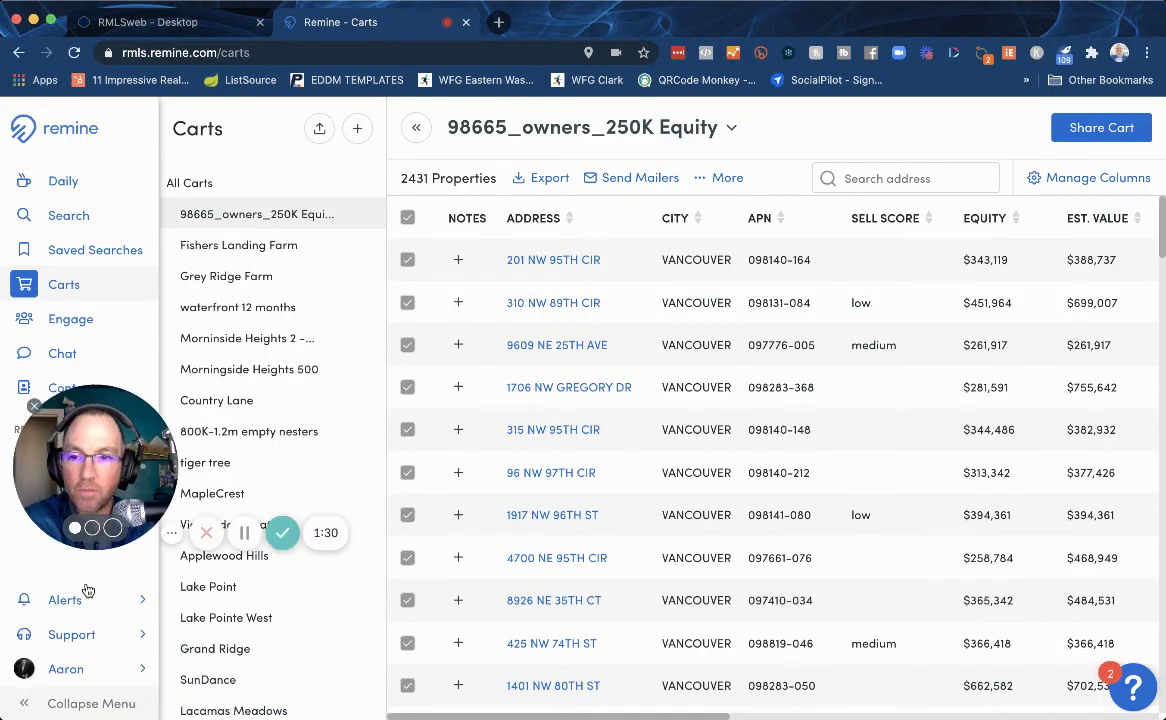
left_click(141, 605)
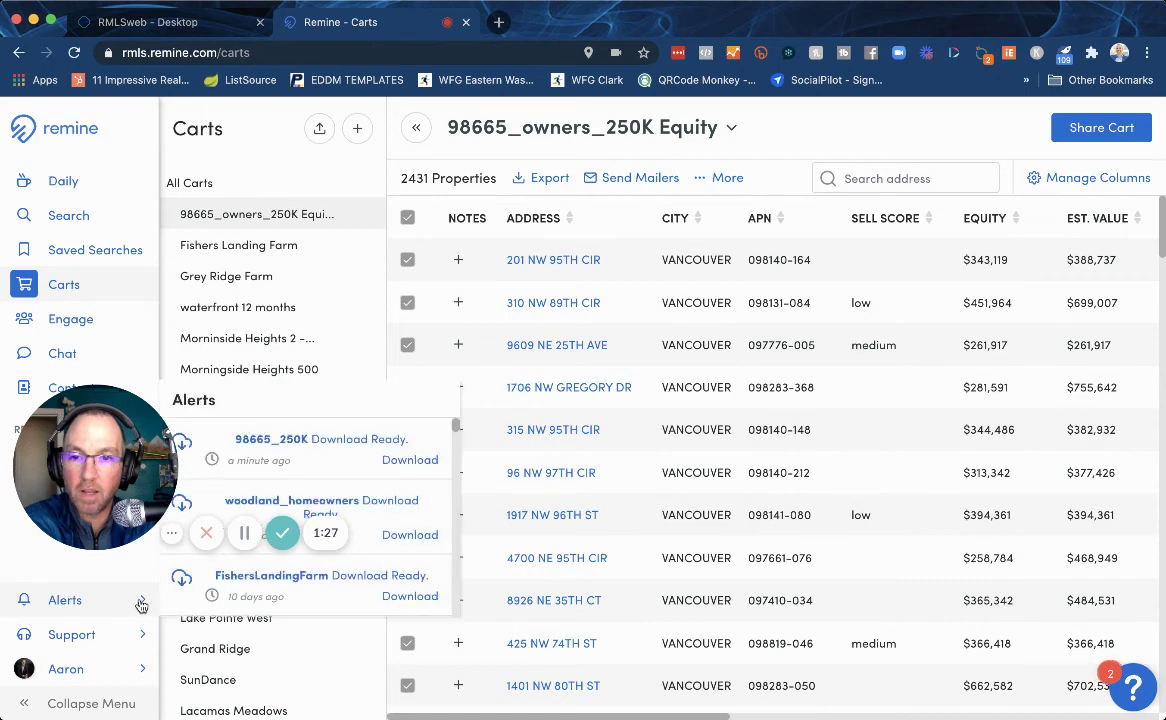
scroll(398, 520, "down", 3)
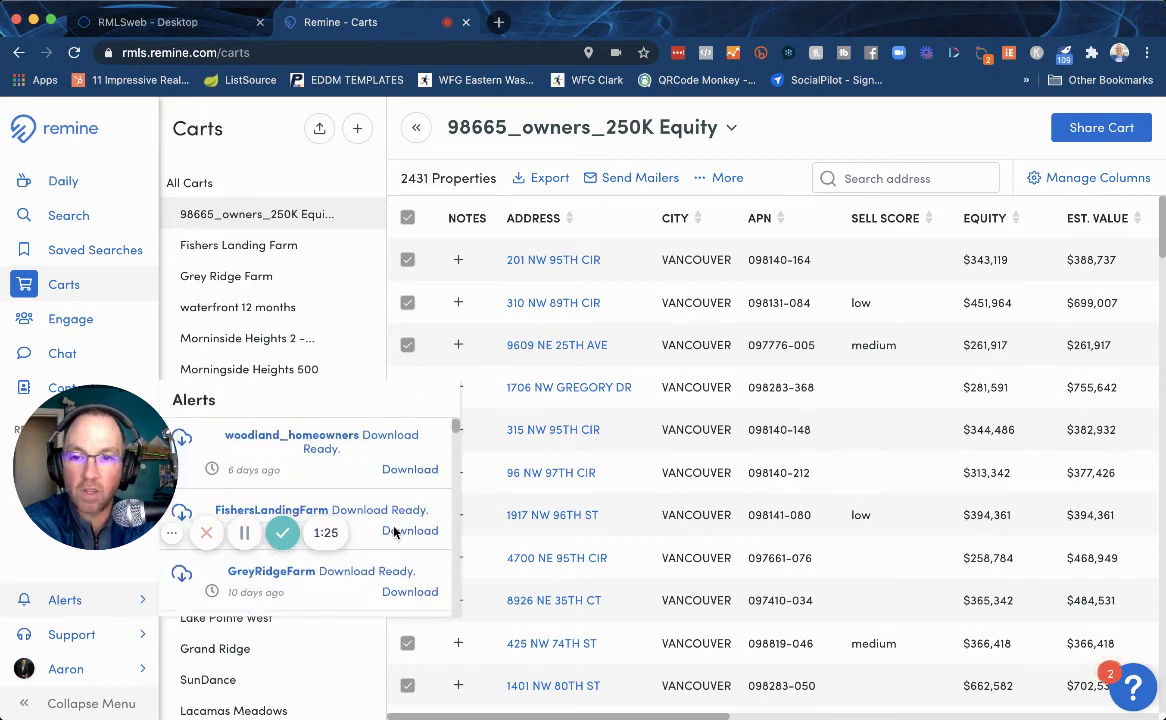
scroll(397, 517, "up", 3)
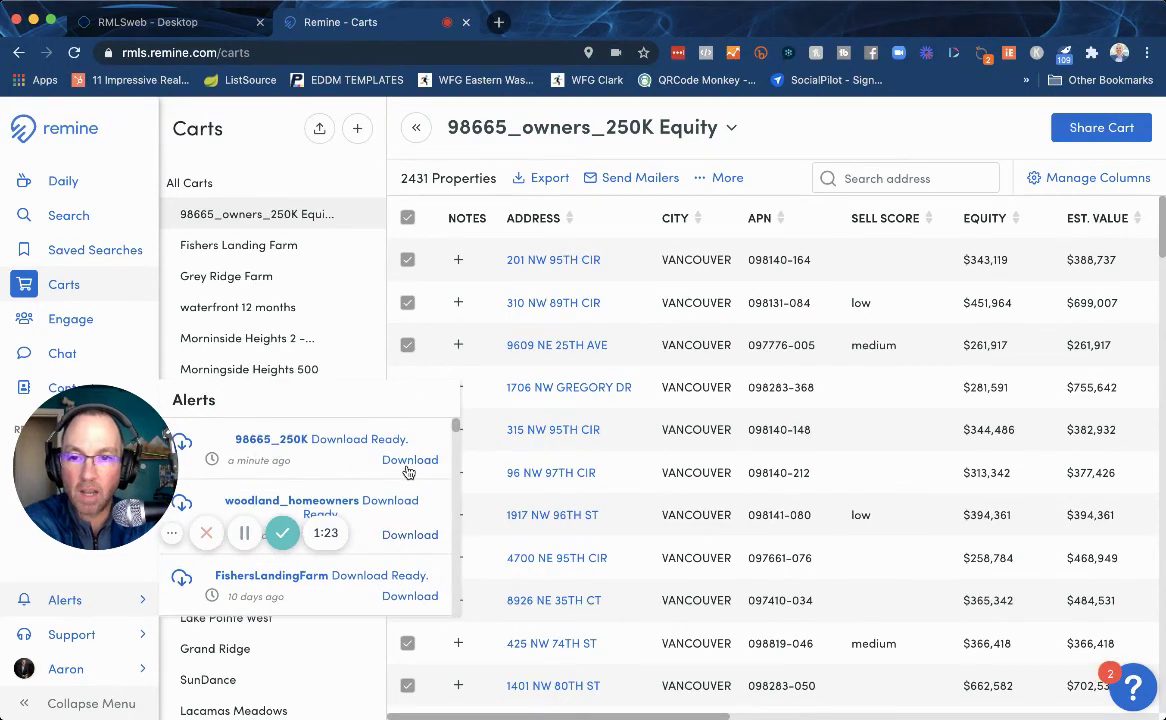
left_click(408, 461)
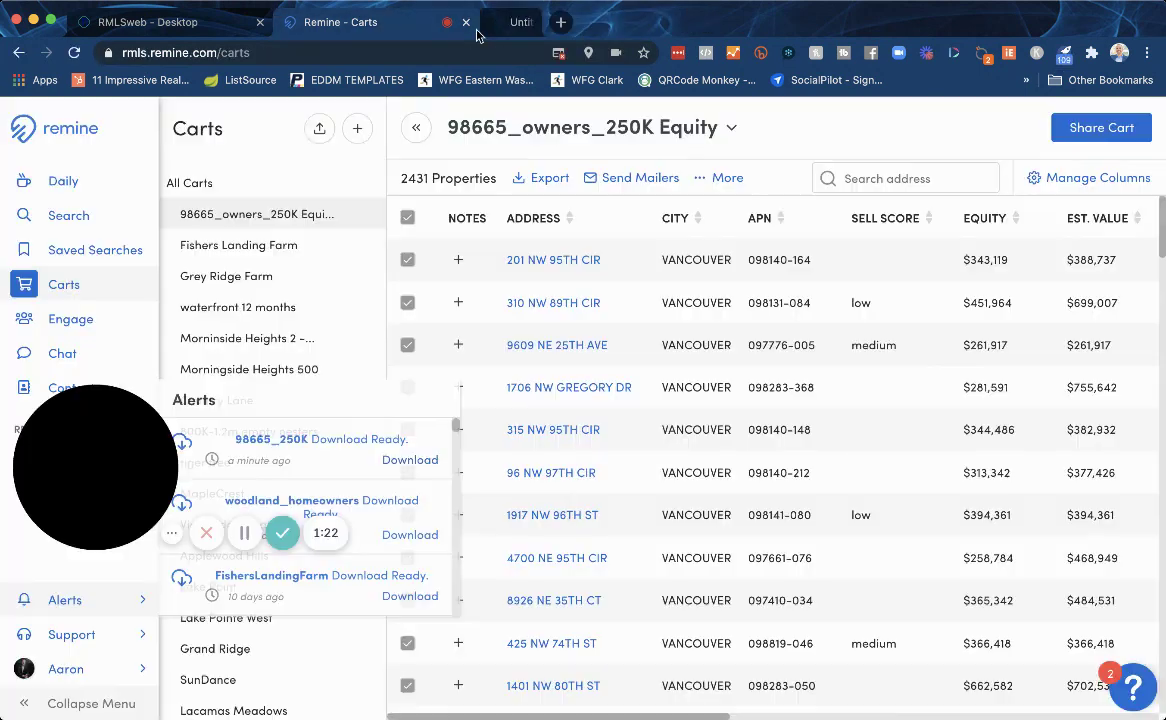